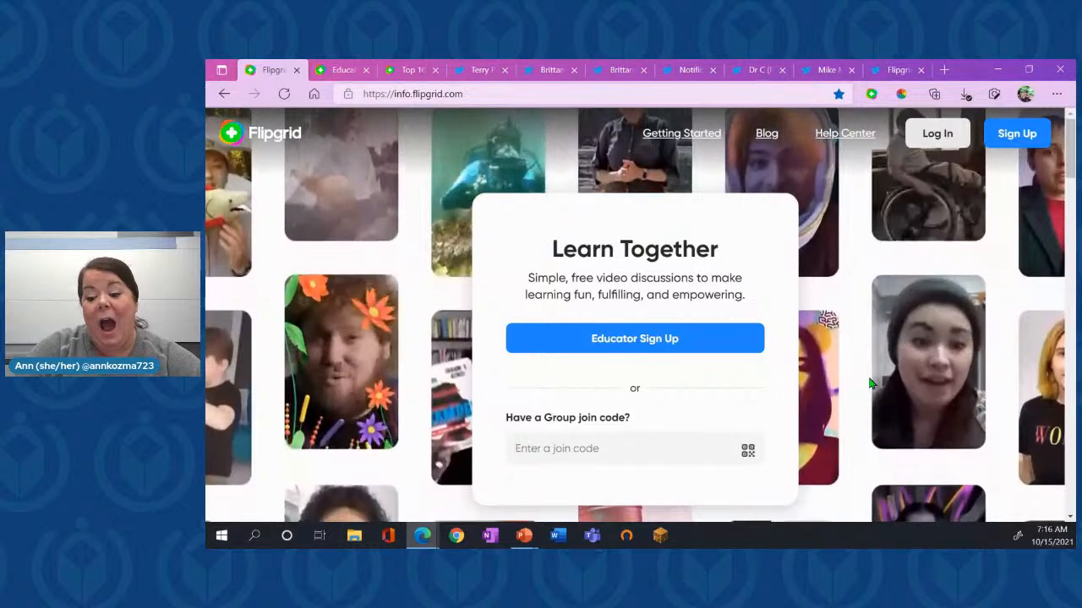
- Look through the Flipgrid home page, including the social learning, Getting Started and community sign-up sections
{"action": "scroll", "coordinate": [871, 384], "scroll_direction": "down", "scroll_amount": 2}
{"action": "scroll", "coordinate": [871, 384], "scroll_direction": "down", "scroll_amount": 3}
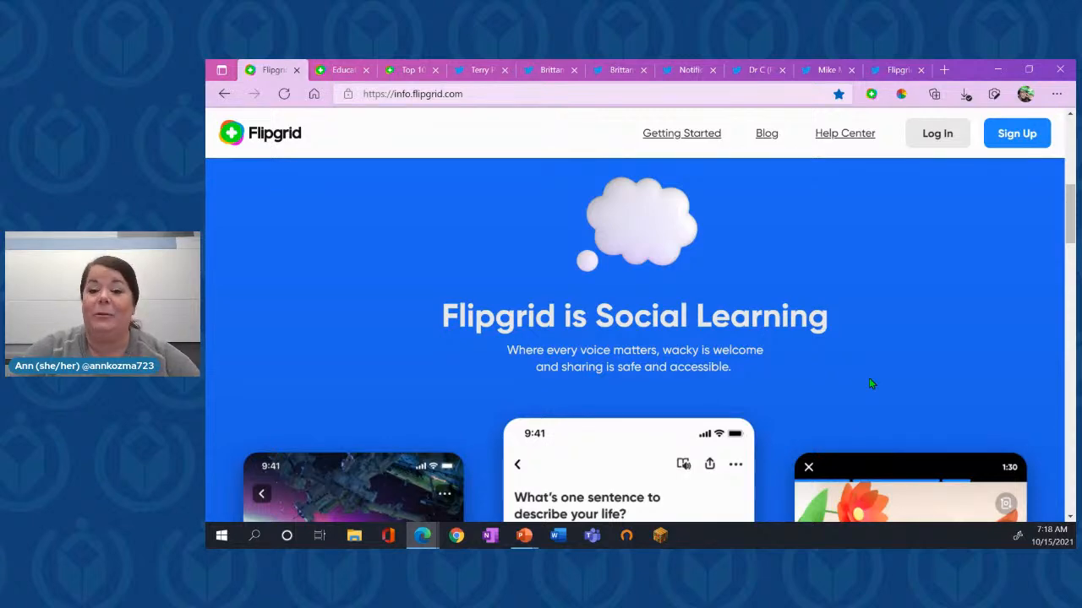
{"action": "scroll", "coordinate": [840, 357], "scroll_direction": "down", "scroll_amount": 3}
{"action": "scroll", "coordinate": [840, 358], "scroll_direction": "down", "scroll_amount": 5}
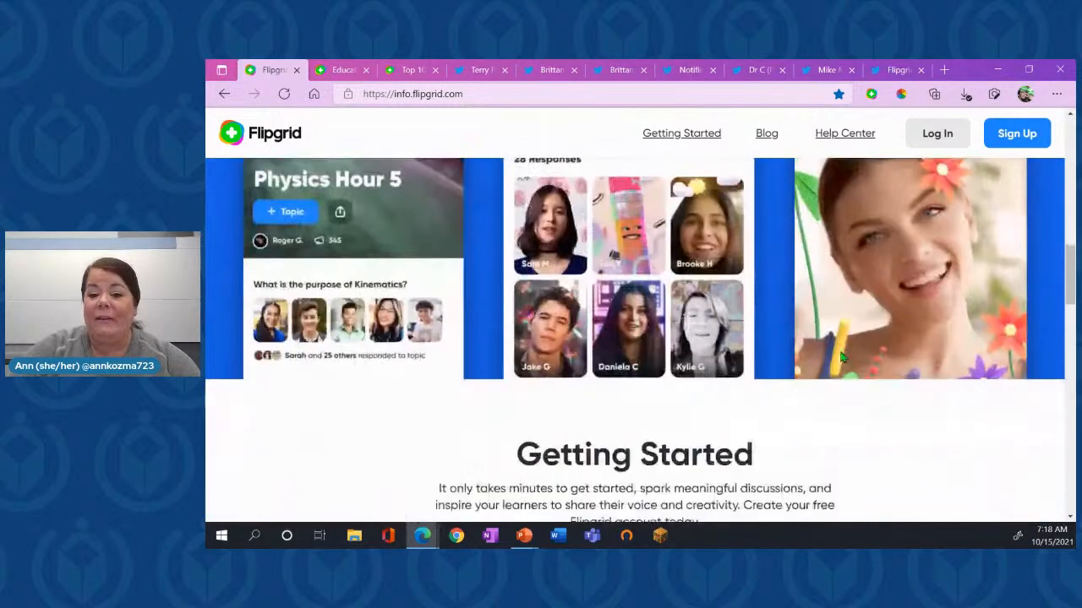
{"action": "scroll", "coordinate": [840, 357], "scroll_direction": "down", "scroll_amount": 3}
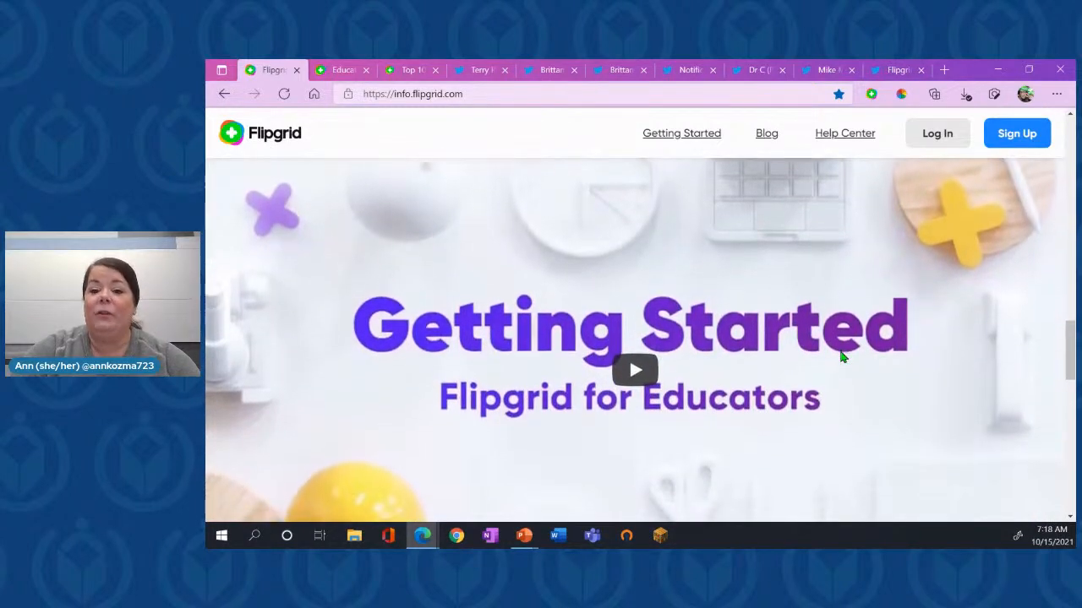
{"action": "scroll", "coordinate": [840, 357], "scroll_direction": "down", "scroll_amount": 5}
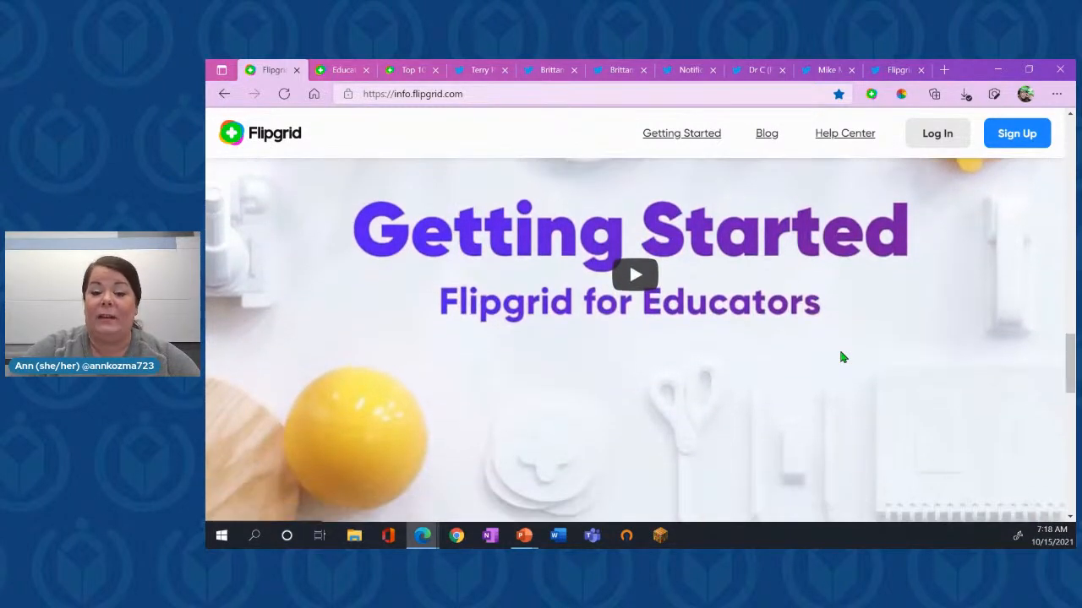
{"action": "scroll", "coordinate": [840, 357], "scroll_direction": "down", "scroll_amount": 6}
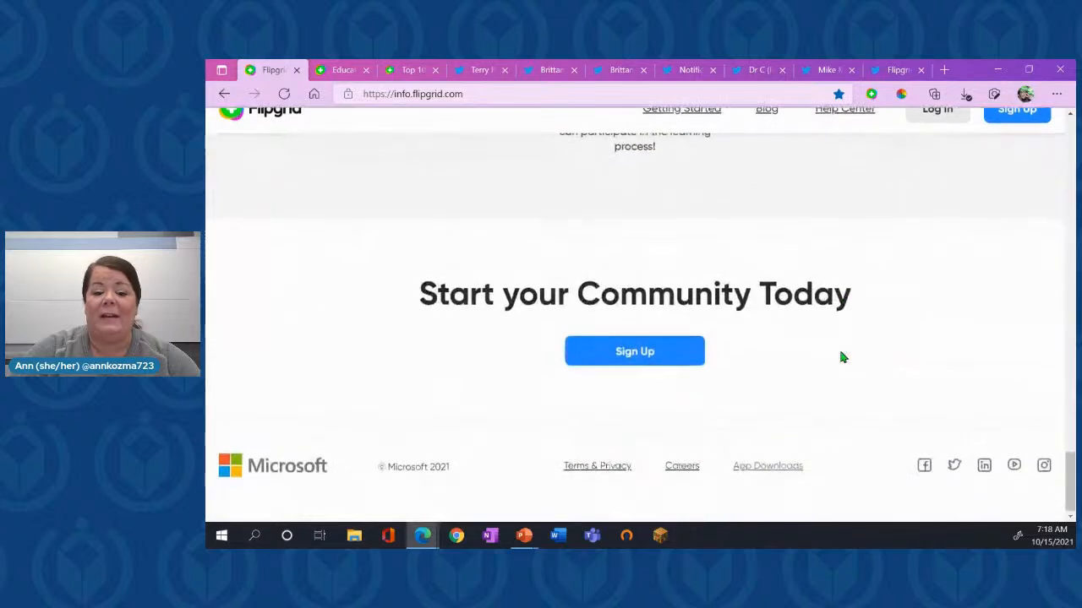
{"action": "scroll", "coordinate": [840, 357], "scroll_direction": "up", "scroll_amount": 8}
{"action": "scroll", "coordinate": [840, 357], "scroll_direction": "up", "scroll_amount": 10}
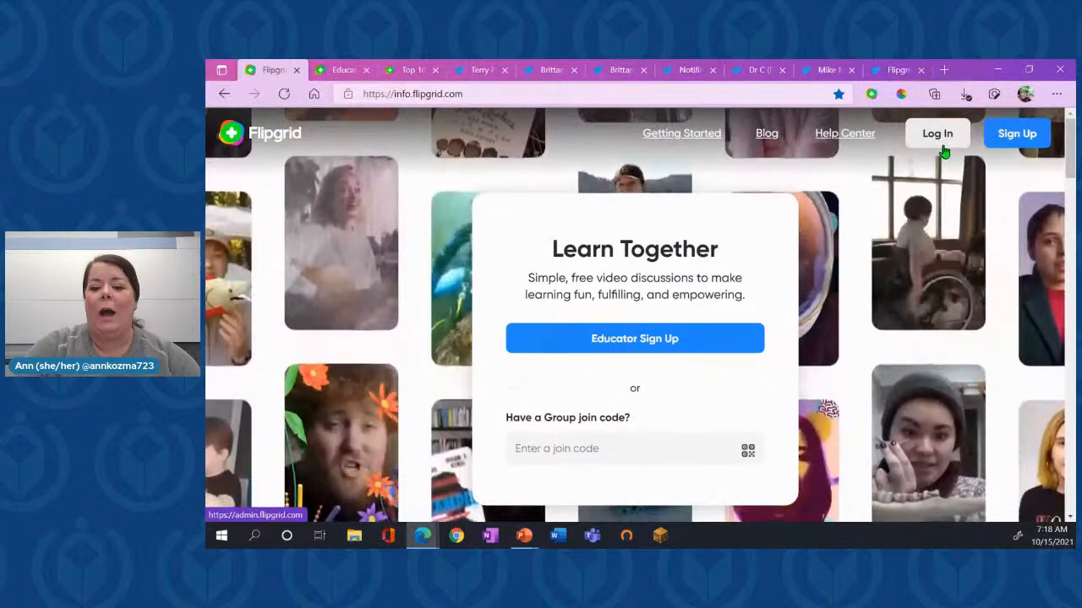
- Go to the educator account's Groups page and start creating a new group
{"action": "left_click", "coordinate": [336, 73]}
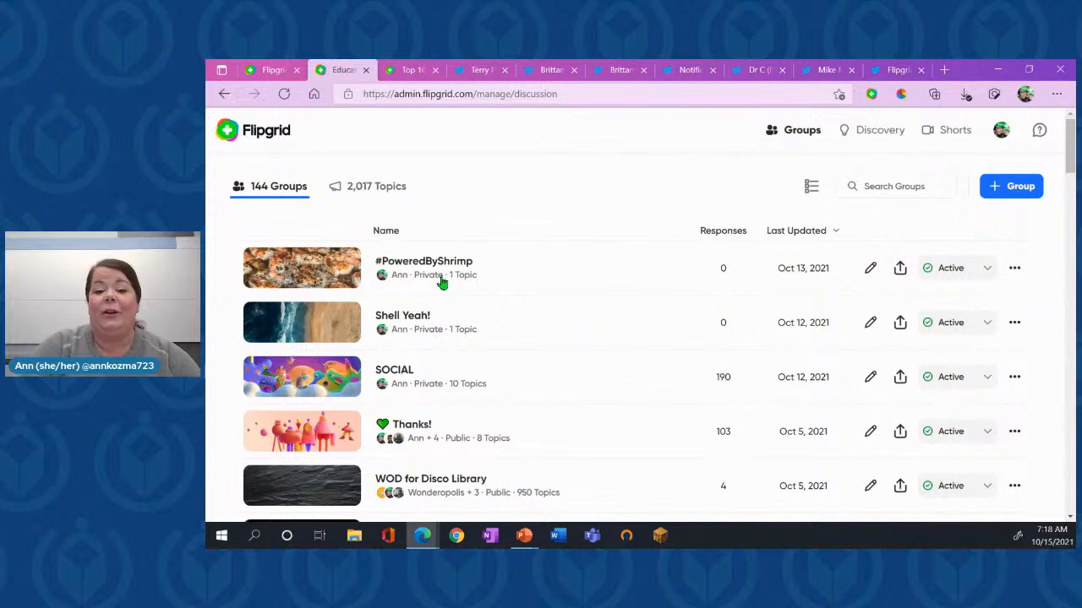
{"action": "scroll", "coordinate": [507, 233], "scroll_direction": "up", "scroll_amount": 1}
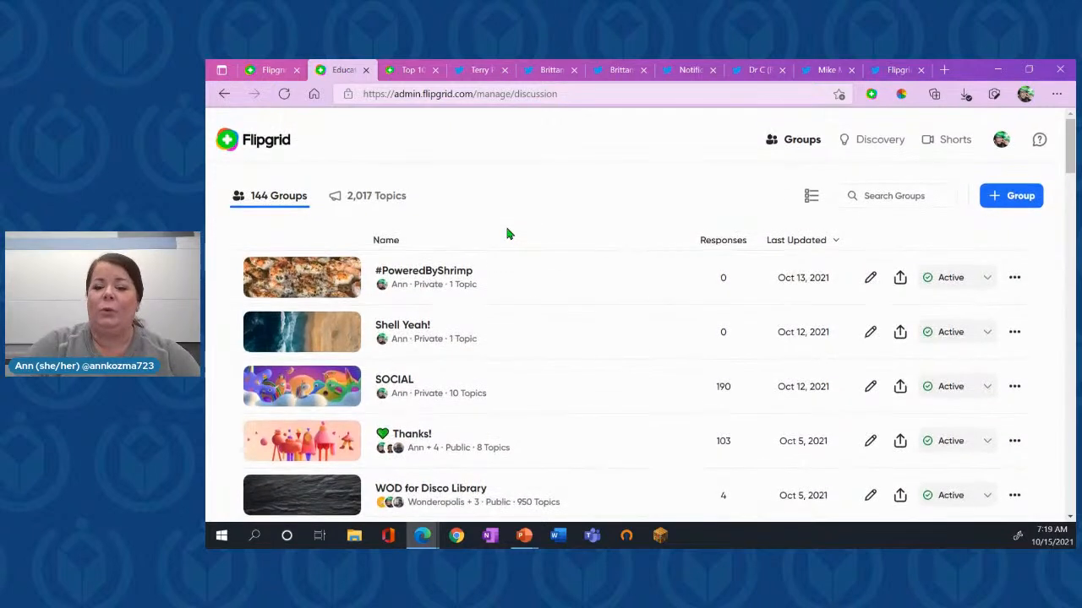
{"action": "scroll", "coordinate": [507, 234], "scroll_direction": "down", "scroll_amount": 1}
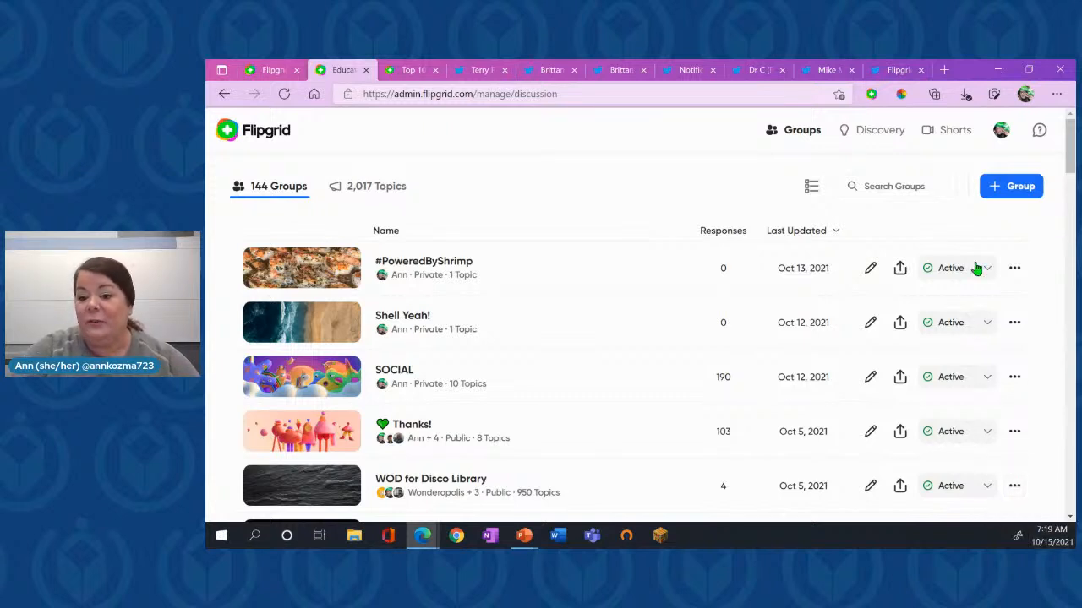
{"action": "left_click", "coordinate": [1013, 197]}
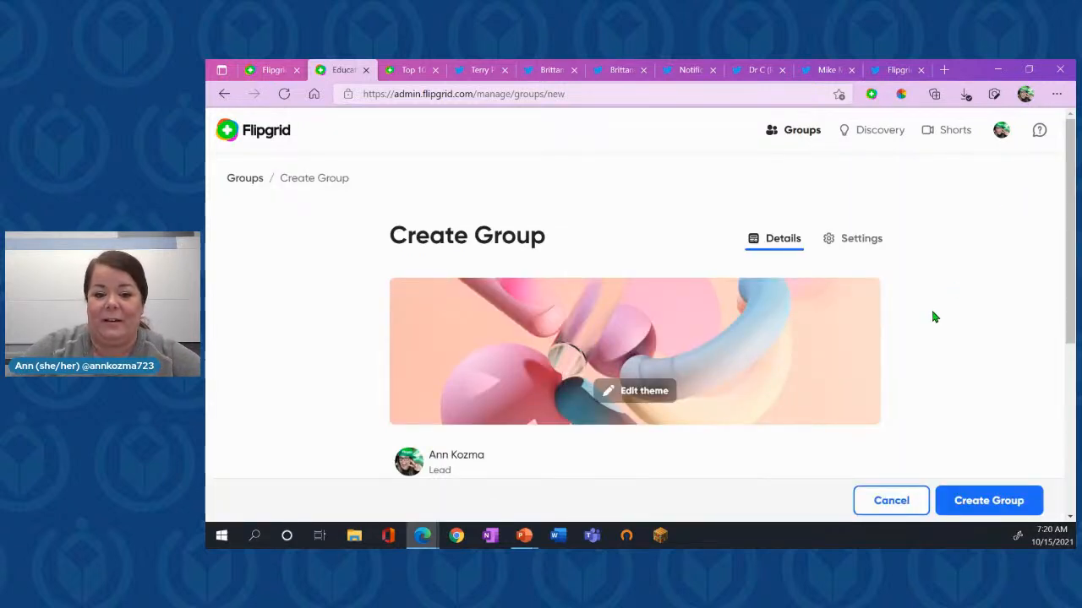
- Name the new group "PBC Virtual Tech Conf 2021"
{"action": "scroll", "coordinate": [933, 317], "scroll_direction": "down", "scroll_amount": 2}
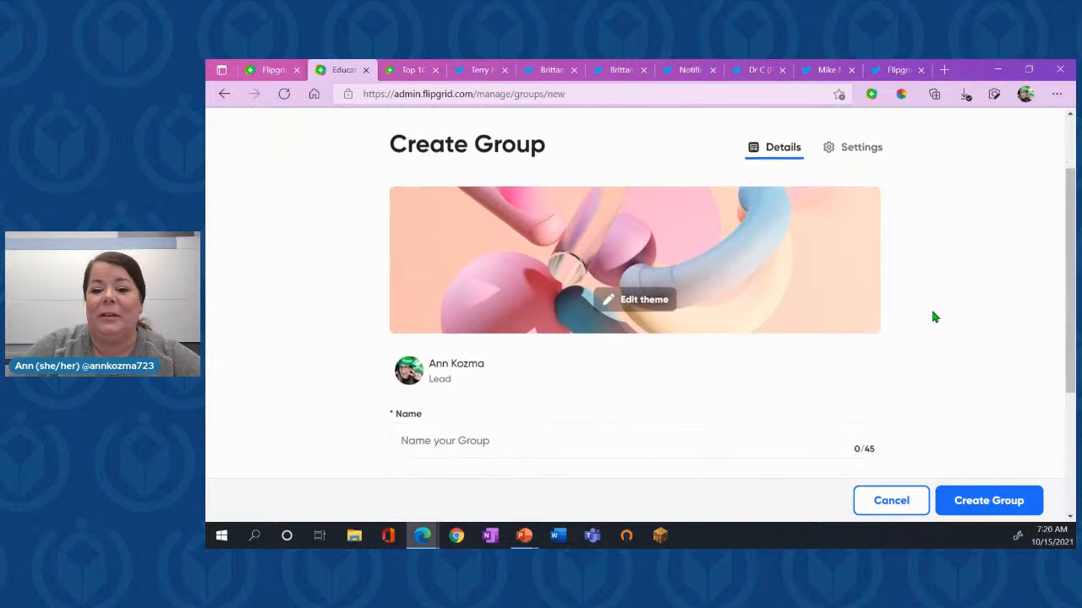
{"action": "scroll", "coordinate": [933, 317], "scroll_direction": "down", "scroll_amount": 3}
{"action": "left_click", "coordinate": [589, 310]}
{"action": "type", "text": "Todd"}
{"action": "key", "text": "BackSpace"}
{"action": "key", "text": "BackSpace"}
{"action": "key", "text": "BackSpace"}
{"action": "key", "text": "BackSpace"}
{"action": "type", "text": "PBC"}
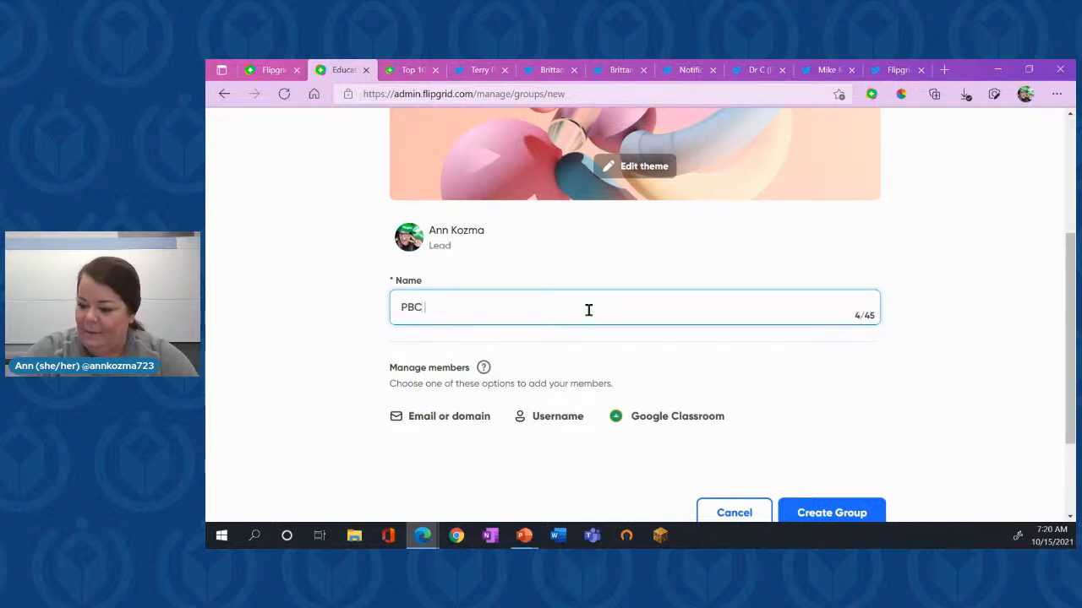
{"action": "type", "text": " V"}
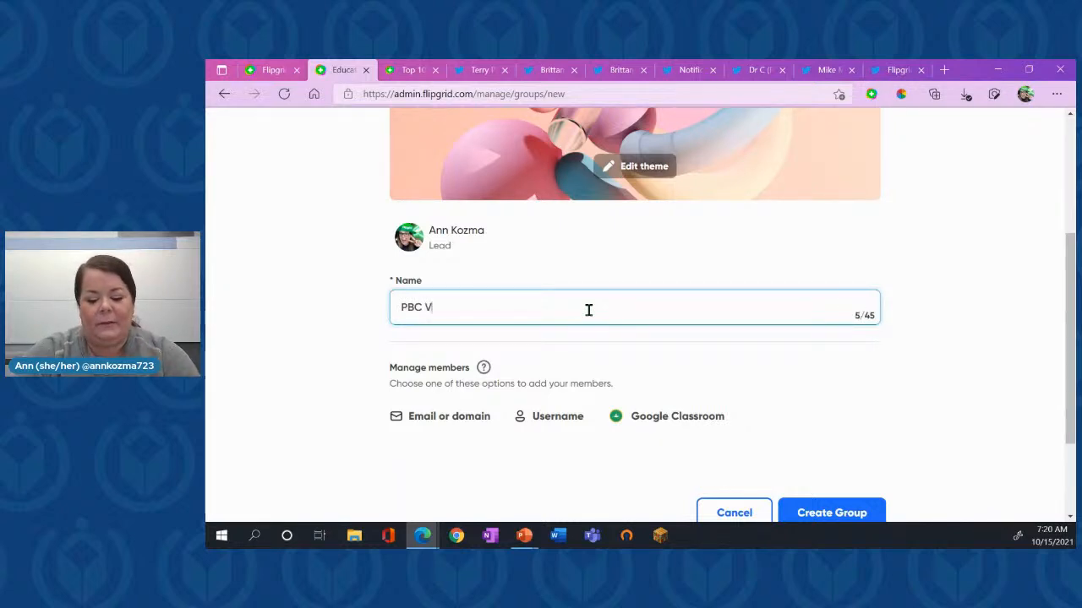
{"action": "type", "text": "irtual Tech Con"}
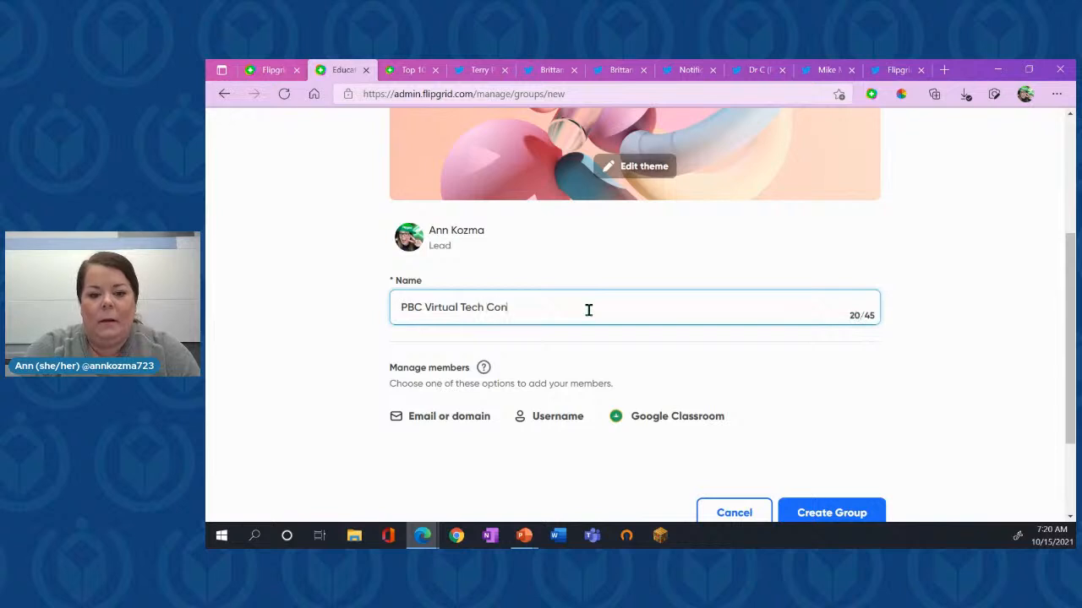
{"action": "type", "text": "f 2021"}
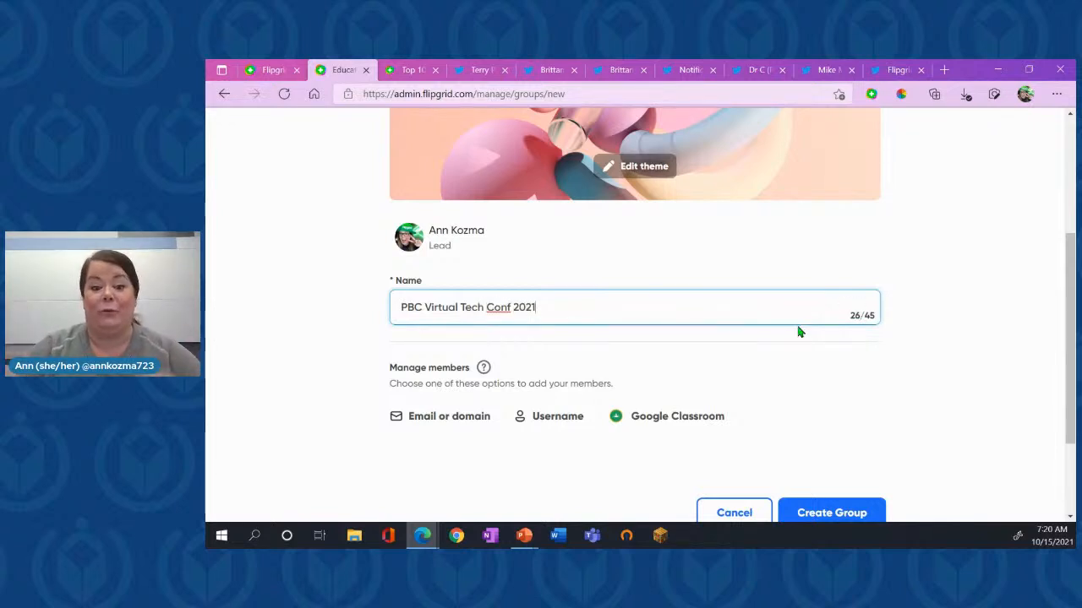
{"action": "scroll", "coordinate": [799, 331], "scroll_direction": "down", "scroll_amount": 1}
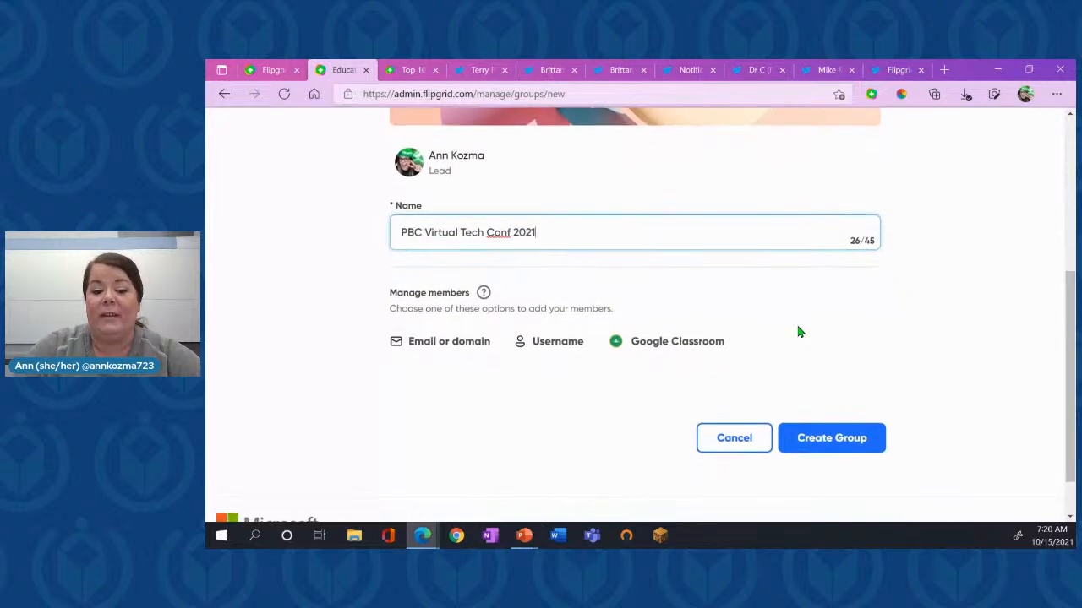
{"action": "left_click", "coordinate": [463, 347]}
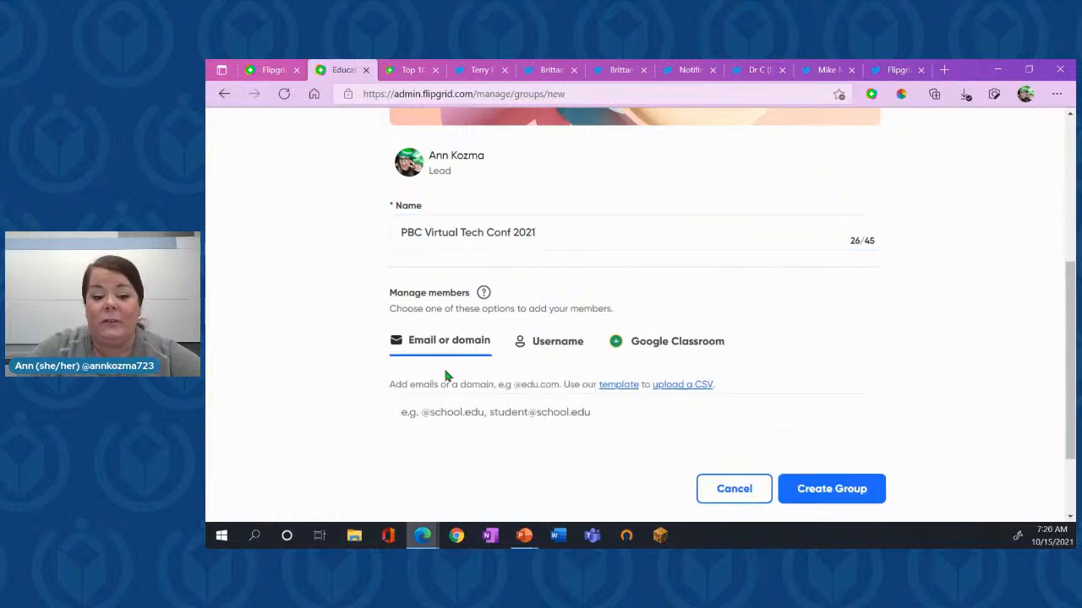
{"action": "left_click", "coordinate": [482, 415]}
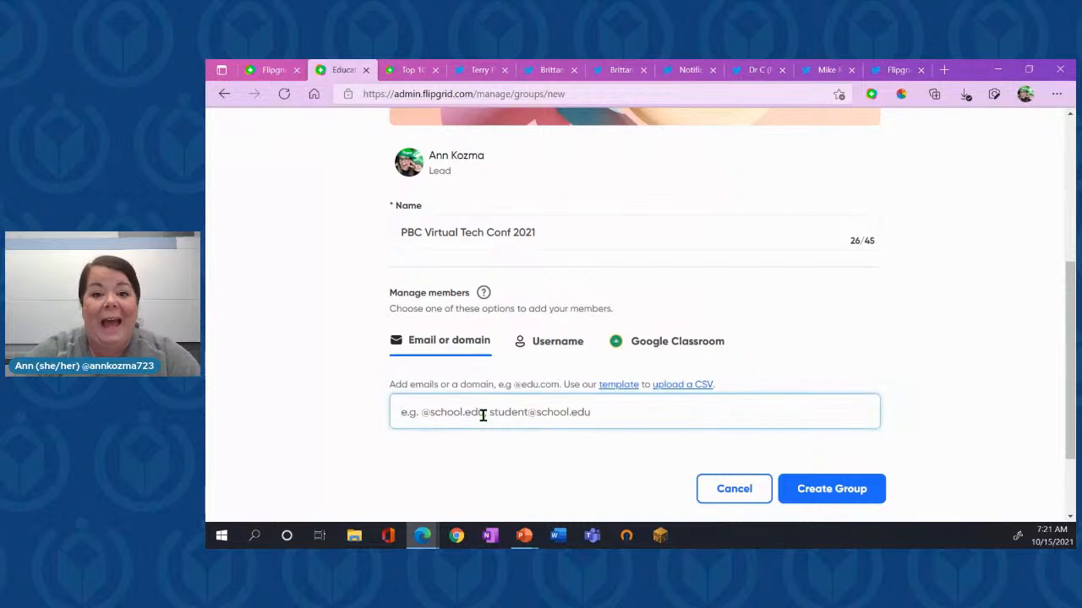
{"action": "type", "text": "@flipgrid.com"}
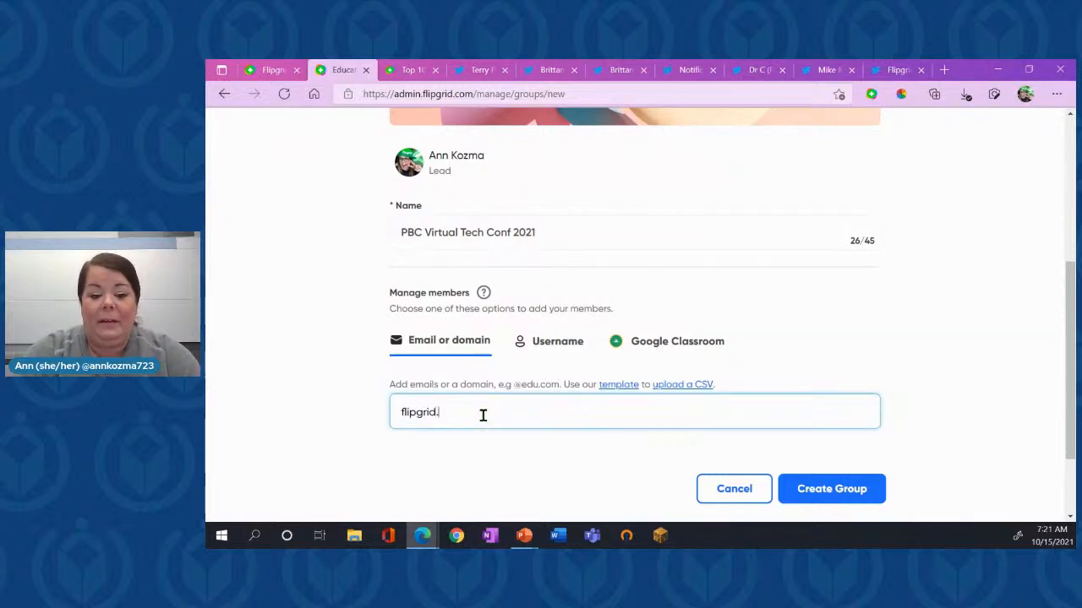
{"action": "key", "text": "Return"}
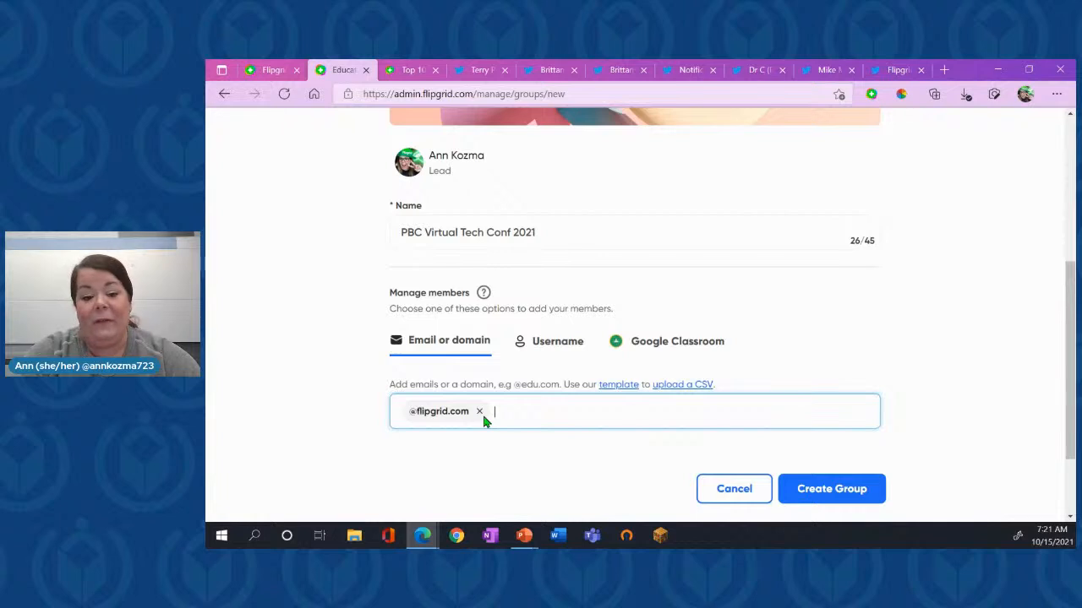
{"action": "type", "text": "palmbeachcou"}
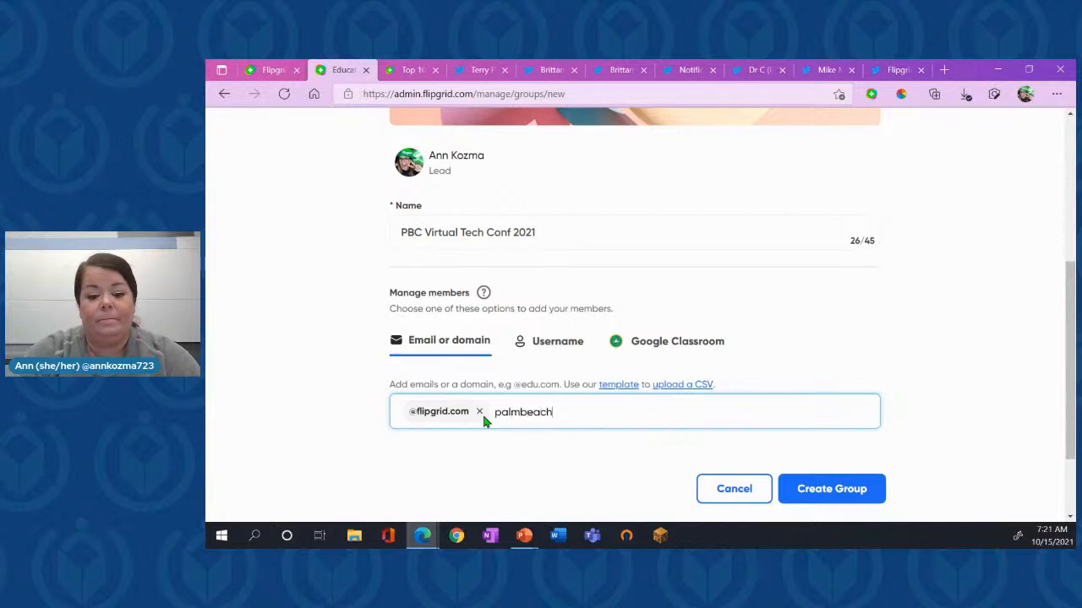
{"action": "key", "text": "BackSpace"}
{"action": "key", "text": "BackSpace"}
{"action": "key", "text": "BackSpace"}
{"action": "type", "text": "schools.org"}
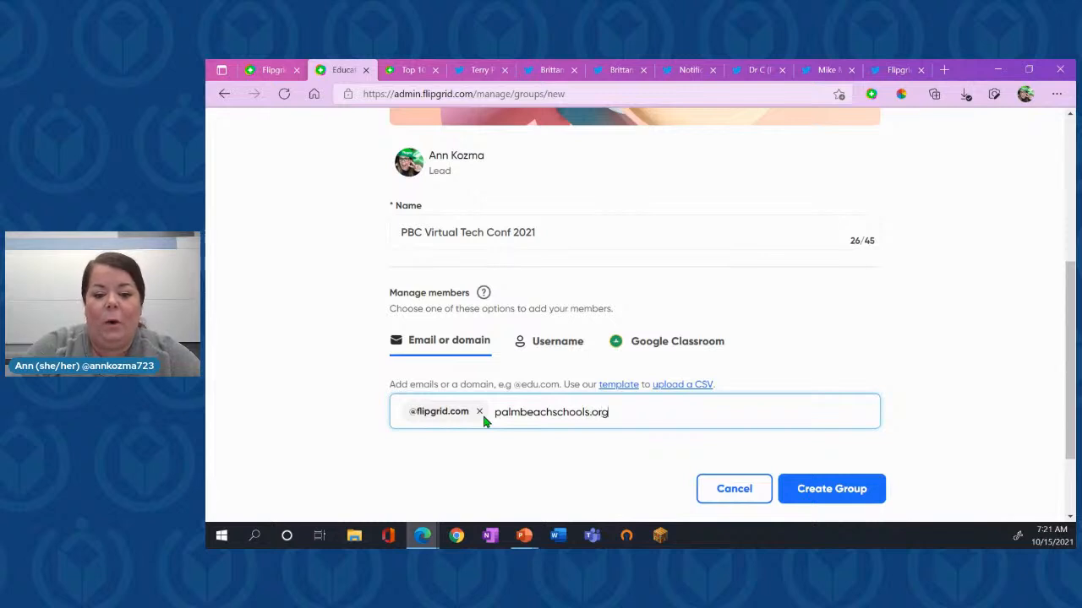
{"action": "key", "text": "Return"}
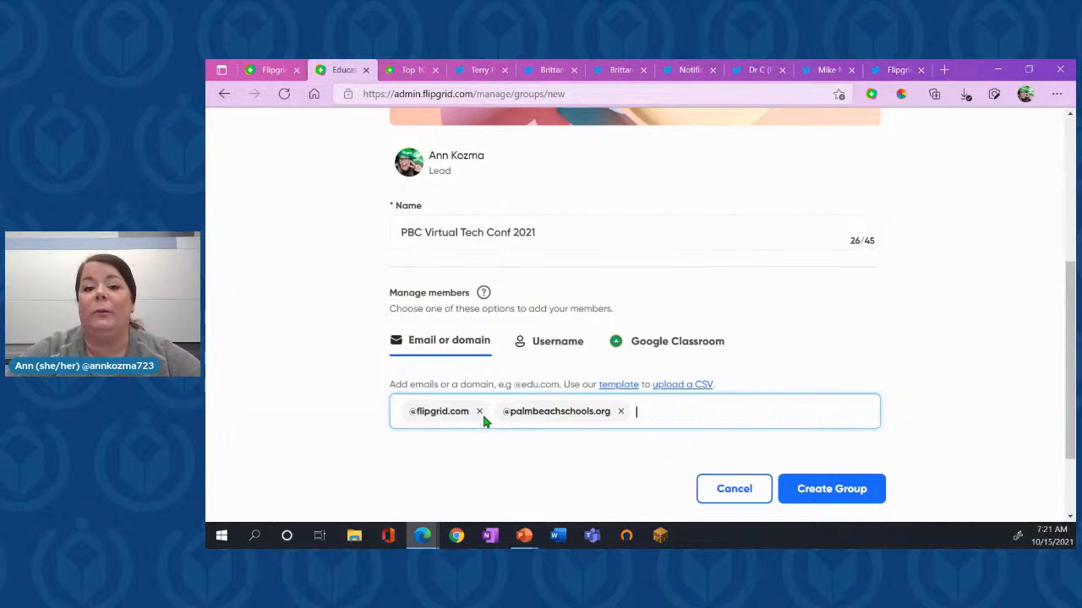
- Try managing members by username, filling in a sample member's first name, last initial and the username 23
{"action": "left_click", "coordinate": [557, 340]}
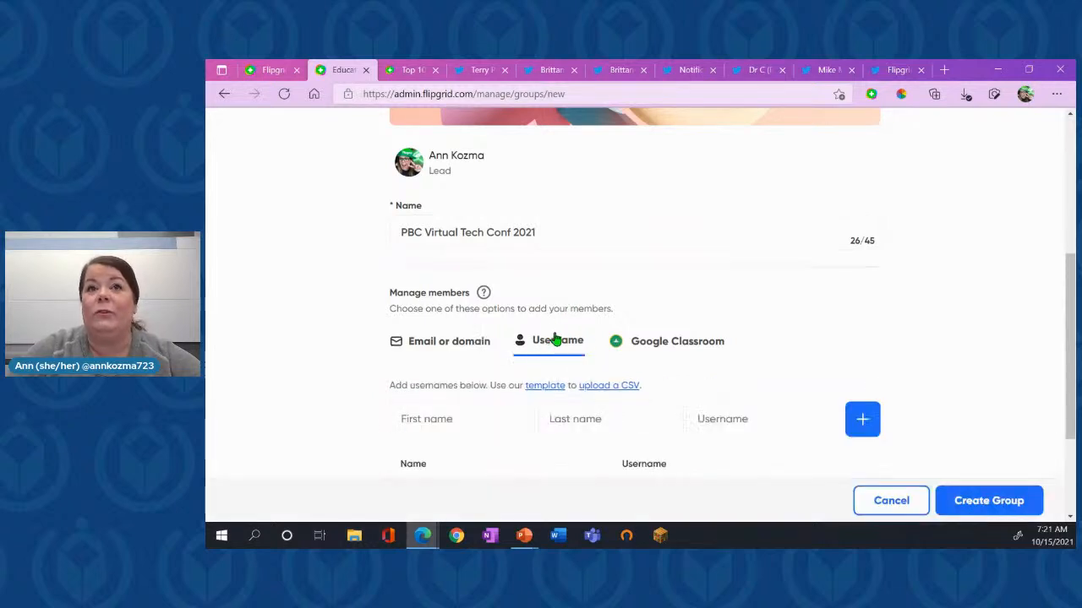
{"action": "scroll", "coordinate": [555, 339], "scroll_direction": "down", "scroll_amount": 1}
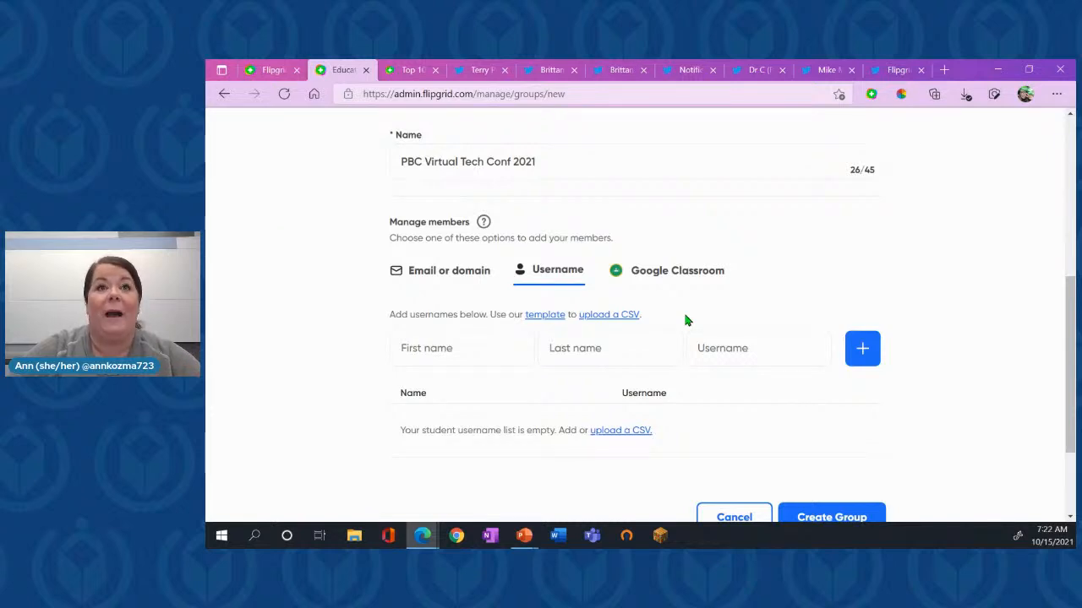
{"action": "left_click", "coordinate": [460, 361]}
{"action": "type", "text": "Ann"}
{"action": "key", "text": "Tab"}
{"action": "type", "text": "K"}
{"action": "key", "text": "Tab"}
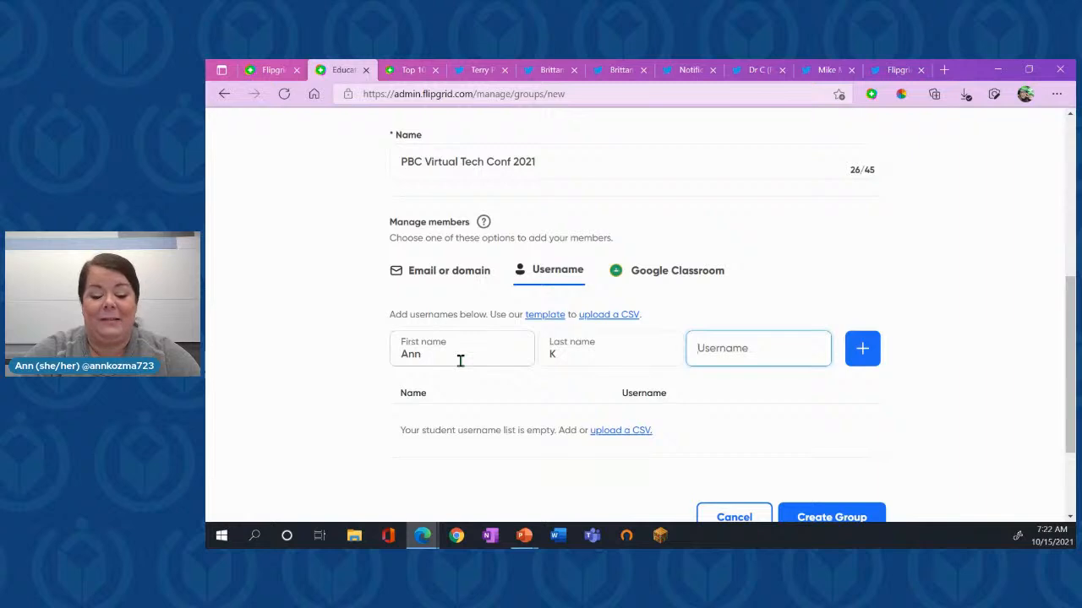
{"action": "type", "text": "23"}
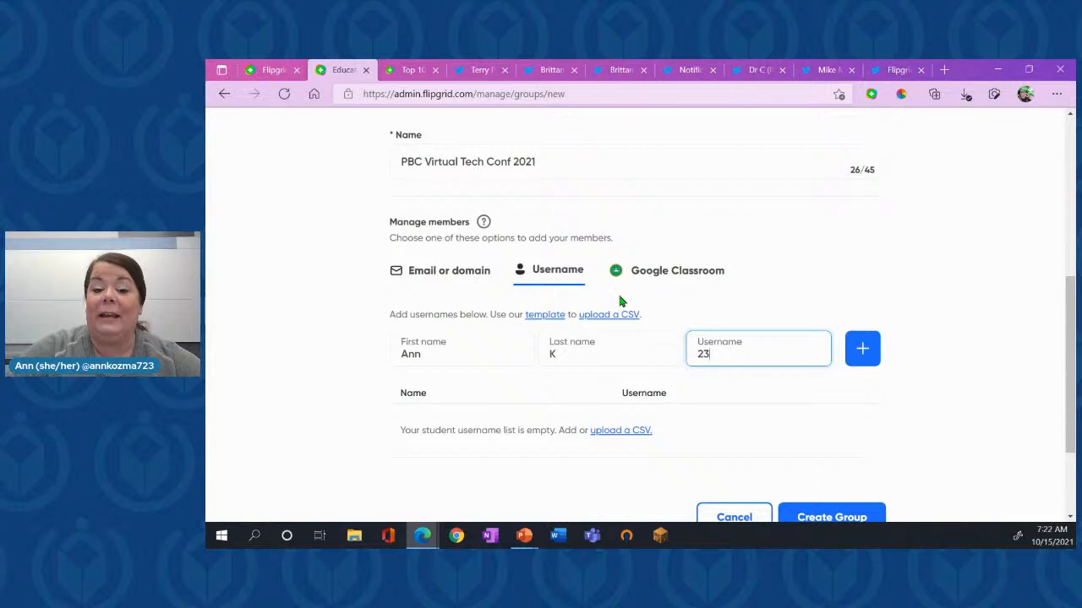
- Return member management to email or domain, create the group and dismiss the sharing dialog
{"action": "left_click", "coordinate": [463, 279]}
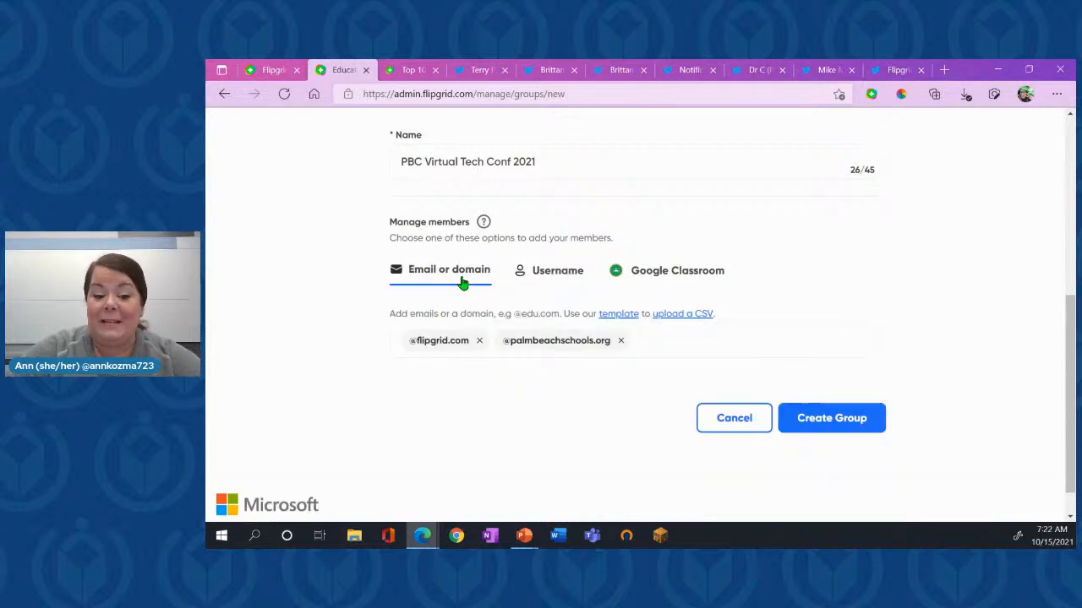
{"action": "scroll", "coordinate": [458, 279], "scroll_direction": "down", "scroll_amount": 1}
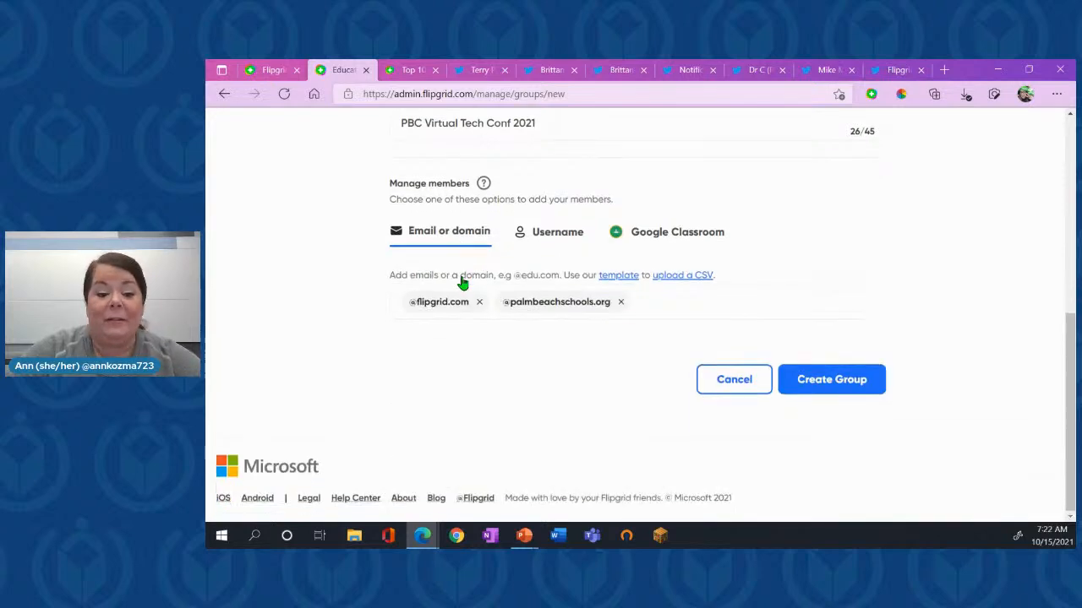
{"action": "left_click", "coordinate": [872, 387]}
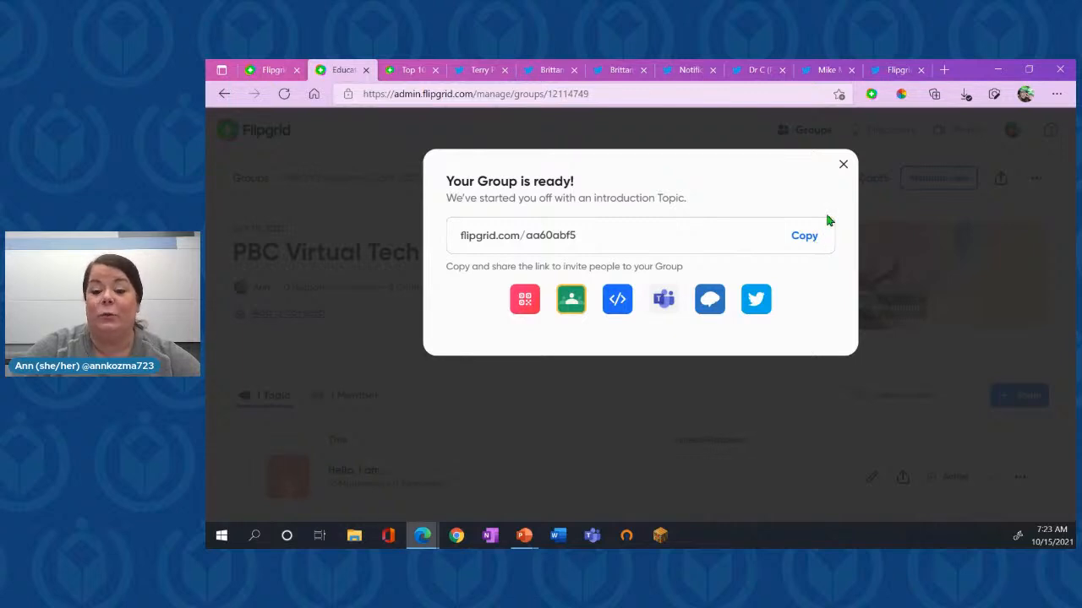
{"action": "left_click", "coordinate": [843, 164]}
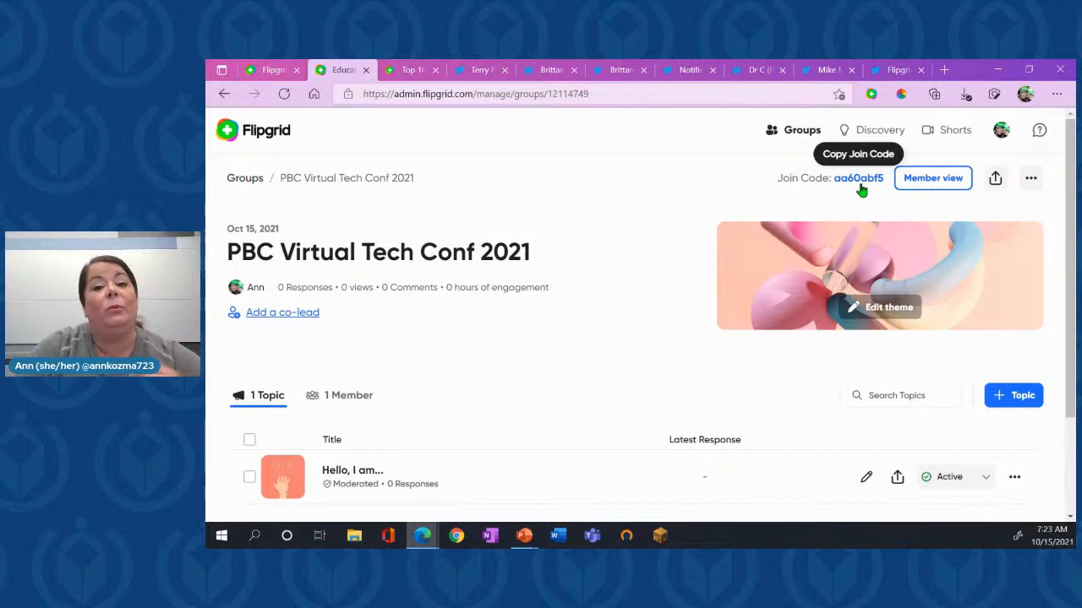
- Review the new group's sharing options and its additional management actions, closing each without making changes
{"action": "left_click", "coordinate": [995, 181]}
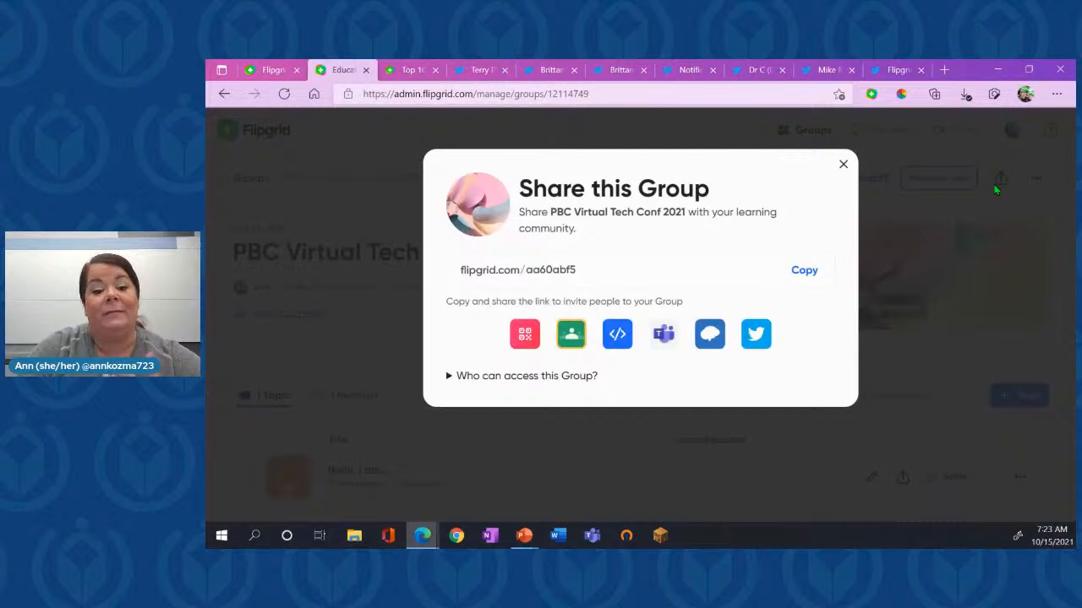
{"action": "left_click", "coordinate": [842, 169]}
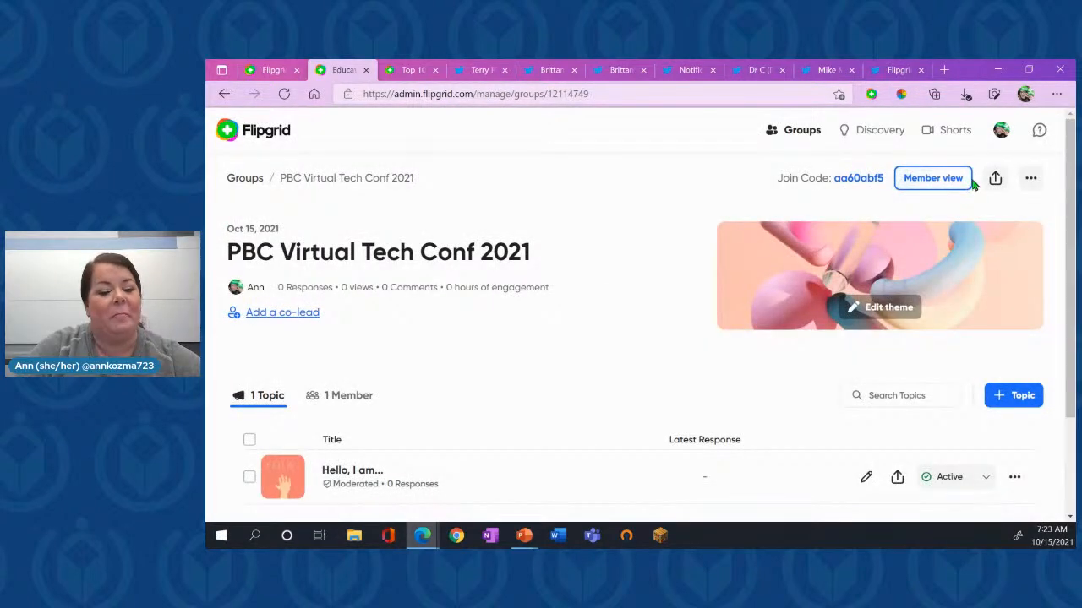
{"action": "left_click", "coordinate": [1031, 190]}
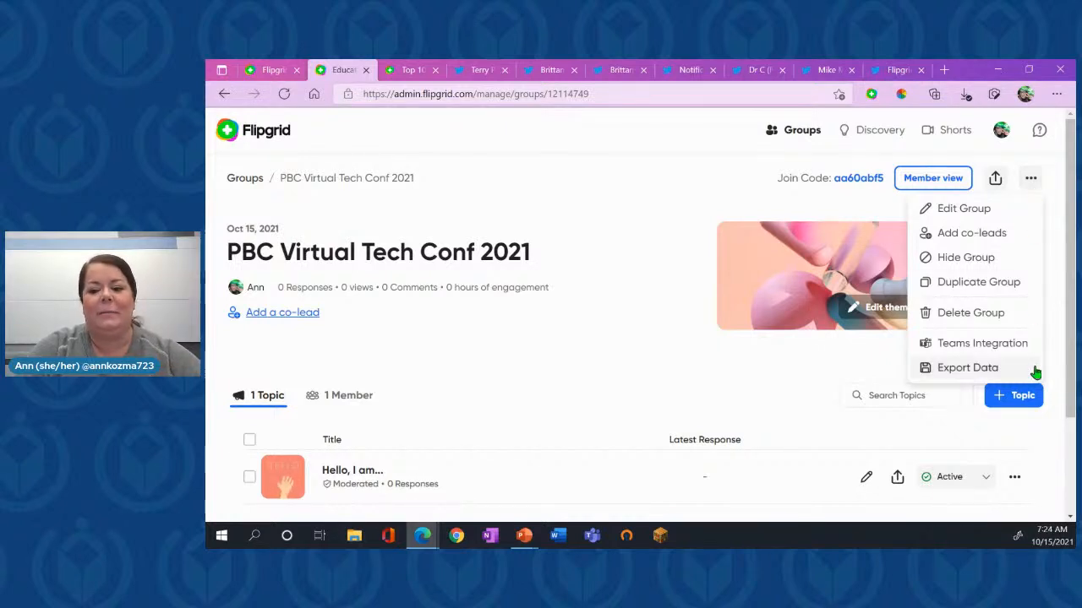
{"action": "left_click", "coordinate": [655, 295]}
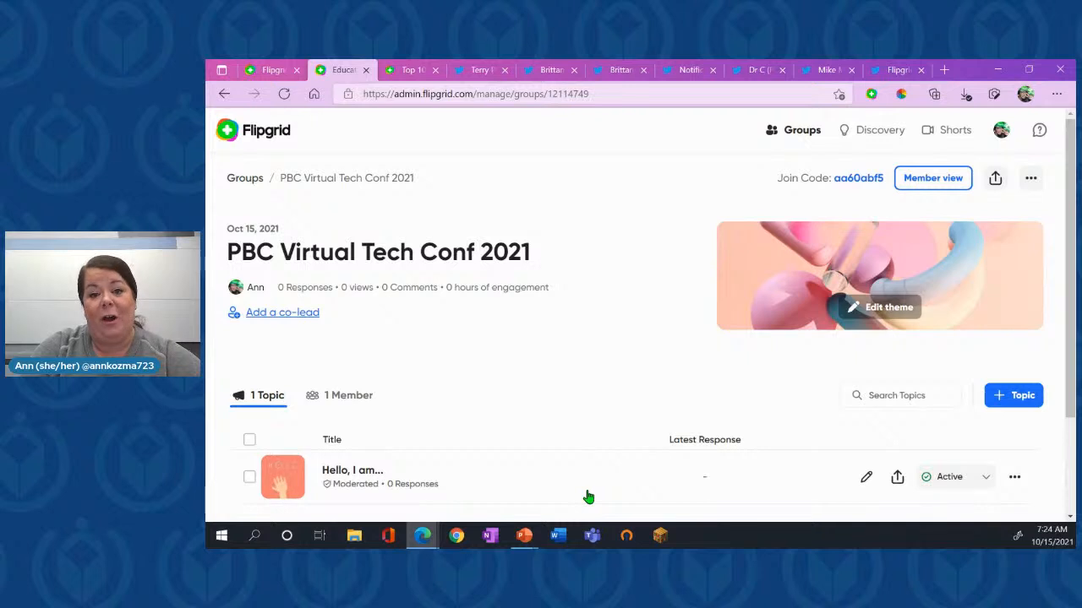
- Start a new topic in the PBC Virtual Tech Conf 2021 group and title it "3-2-1 Reflection"
{"action": "scroll", "coordinate": [595, 404], "scroll_direction": "down", "scroll_amount": 1}
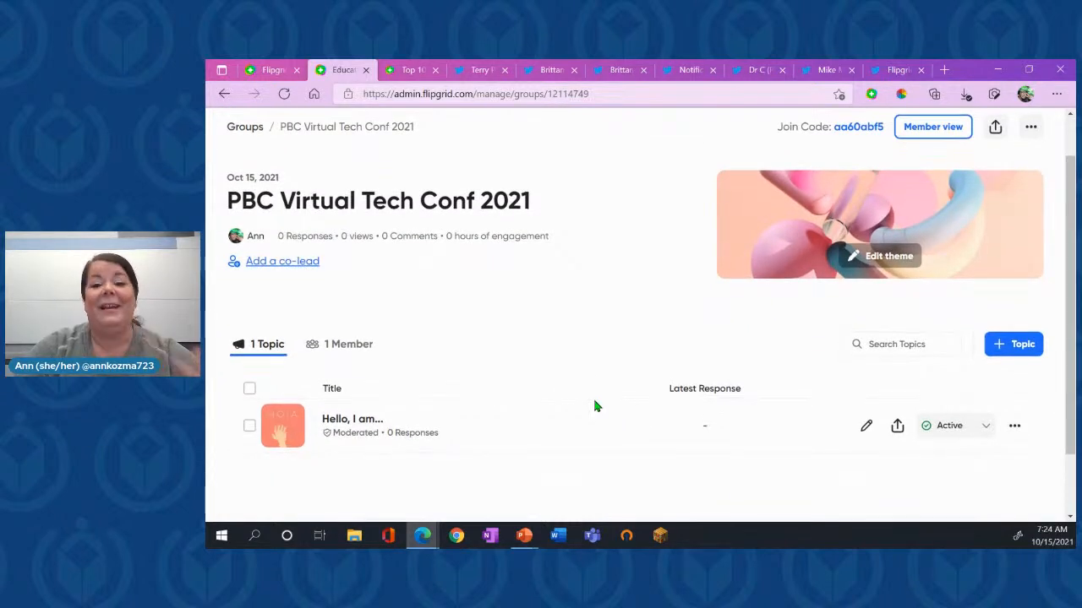
{"action": "scroll", "coordinate": [594, 407], "scroll_direction": "up", "scroll_amount": 1}
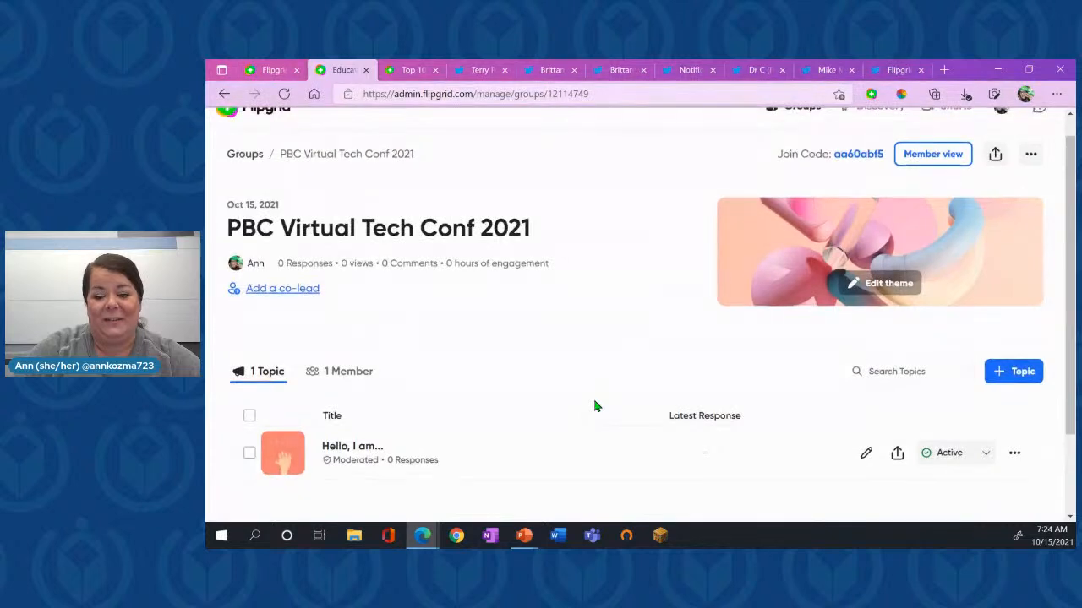
{"action": "left_click", "coordinate": [1025, 374]}
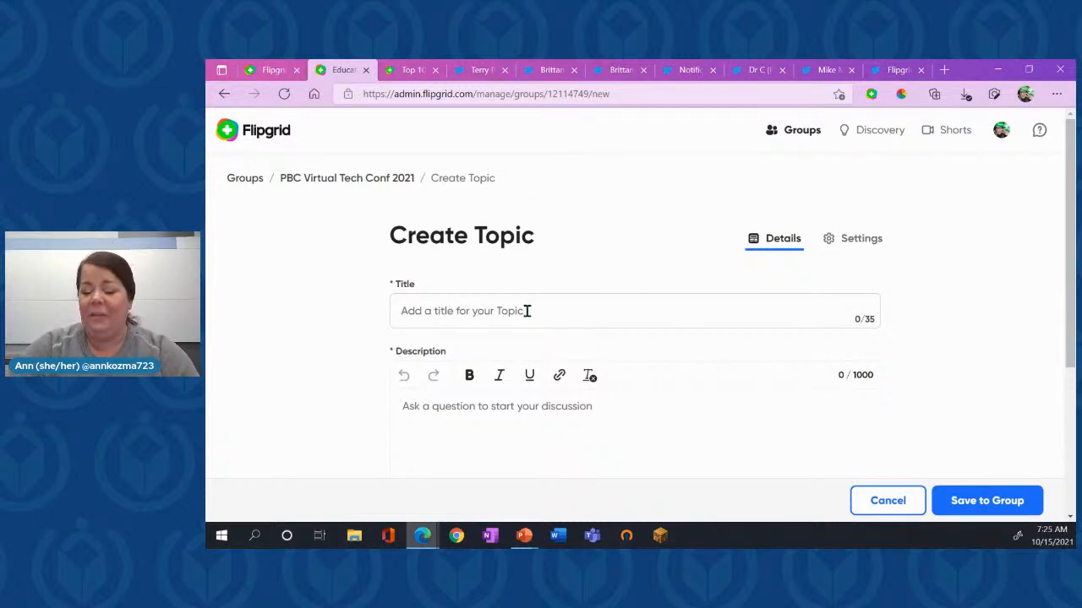
{"action": "left_click", "coordinate": [527, 311]}
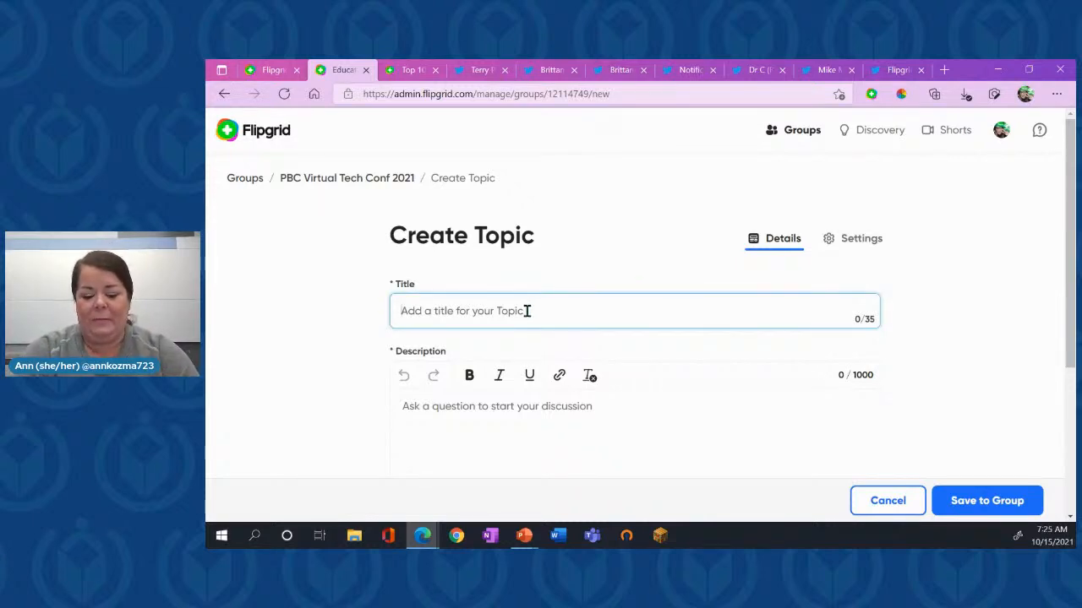
{"action": "type", "text": "33"}
{"action": "key", "text": "BackSpace"}
{"action": "type", "text": "-2-1 "}
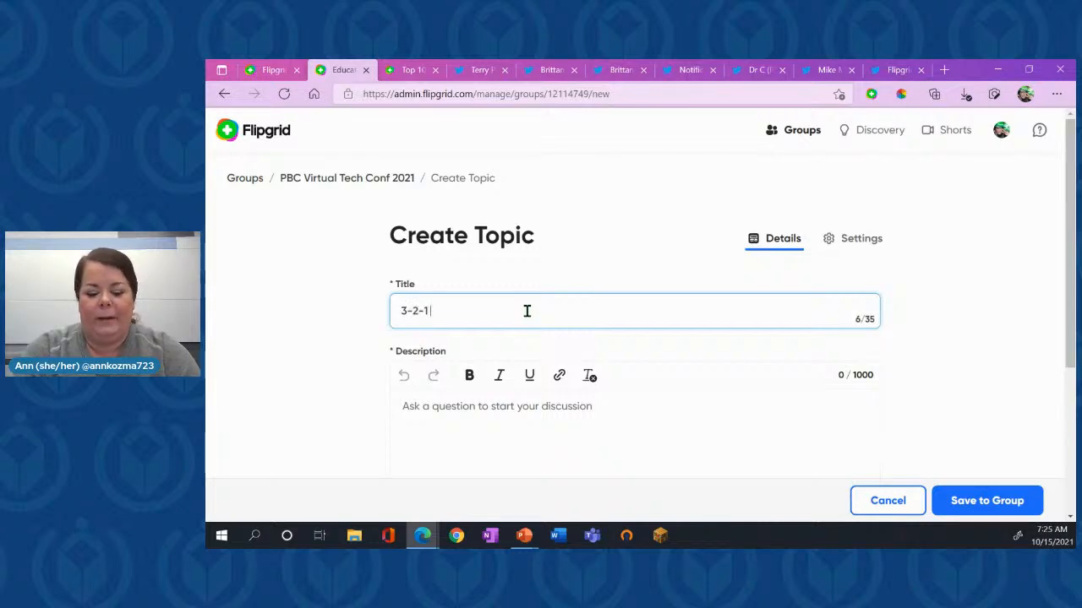
{"action": "type", "text": "Reflection"}
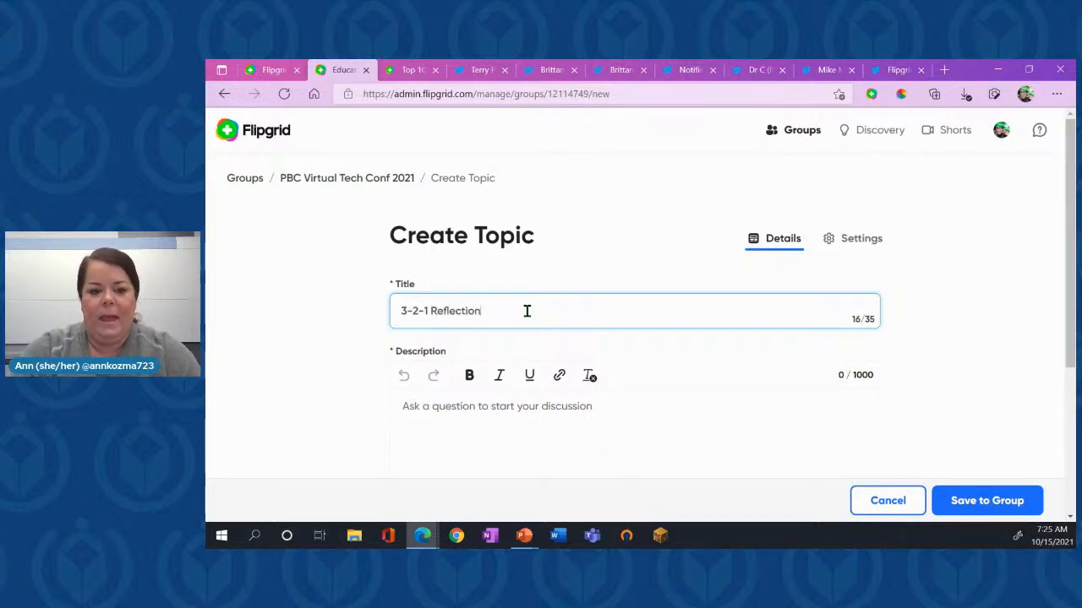
- Begin the topic description with the lines "Share 3 things you learned today..." and "Share 2 things you will try tomorrow..."
{"action": "left_click", "coordinate": [467, 443]}
{"action": "type", "text": "S"}
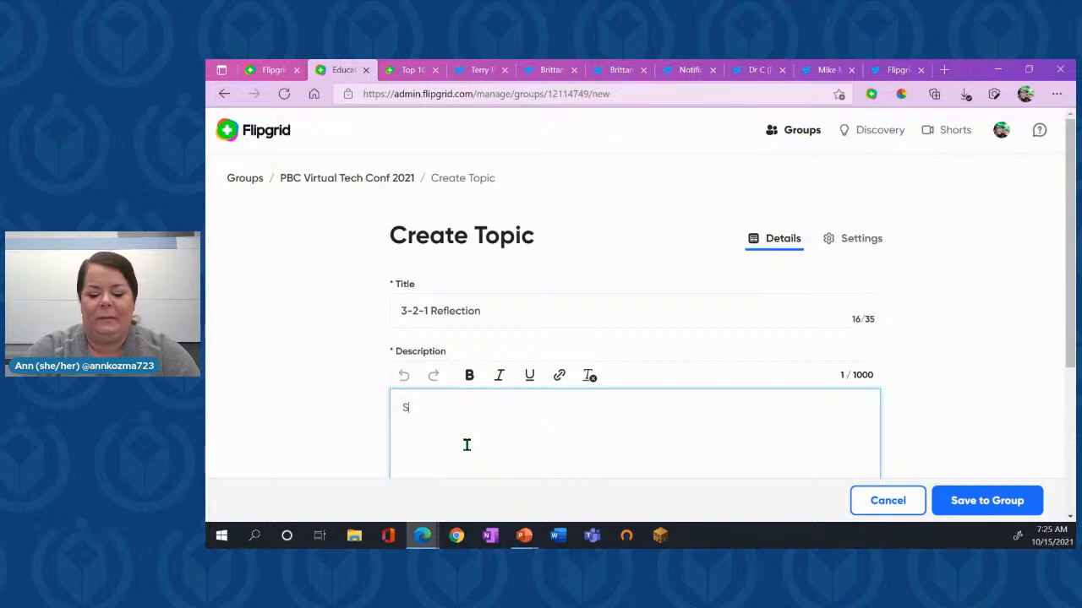
{"action": "type", "text": "hare 3 things you "}
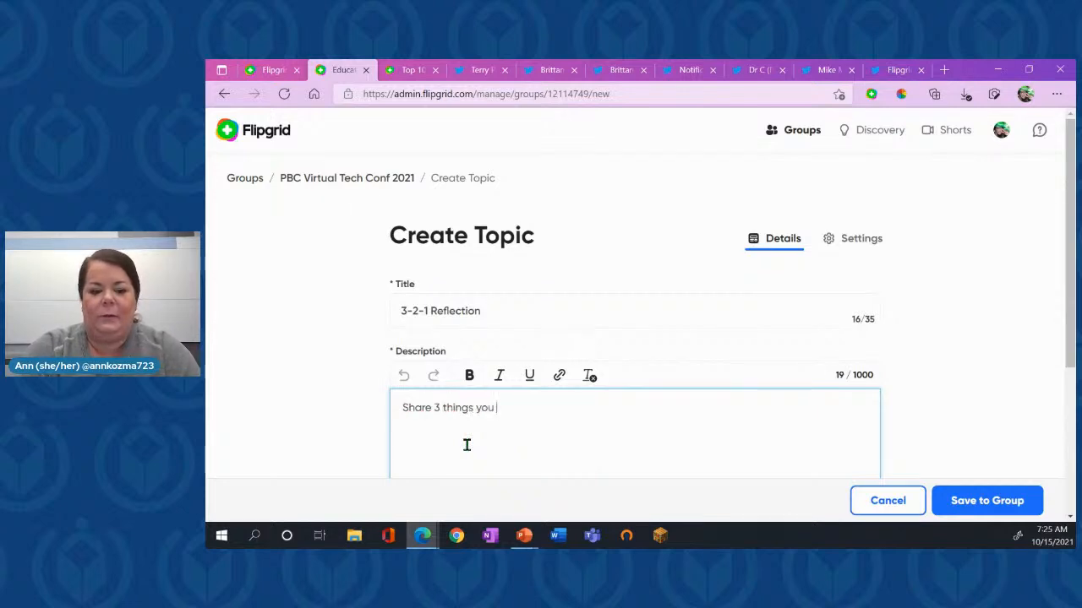
{"action": "type", "text": "learned today..."}
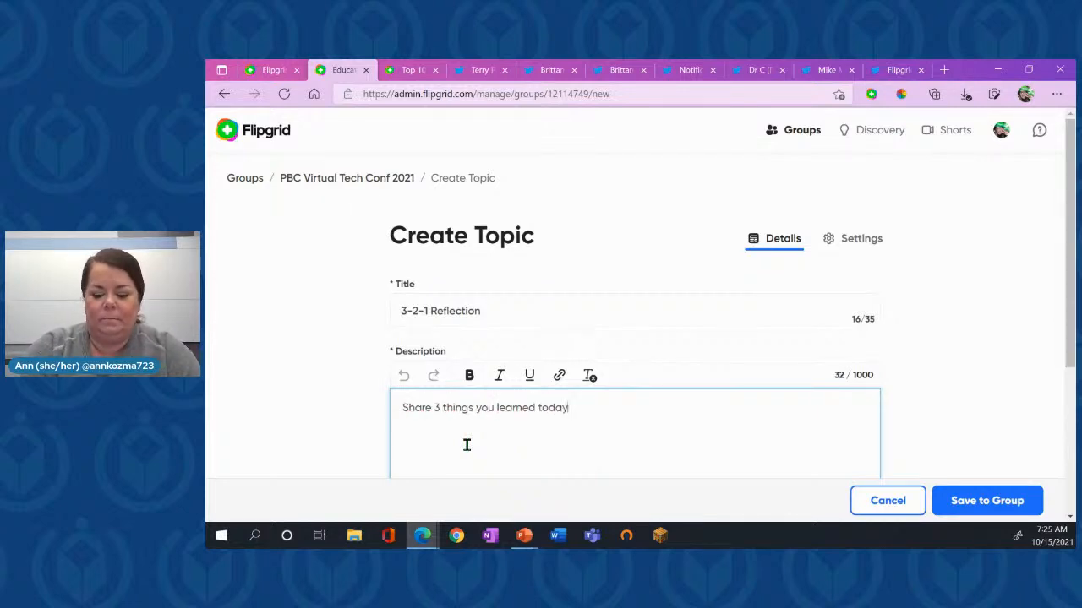
{"action": "key", "text": "Return"}
{"action": "type", "text": "Share 2 think"}
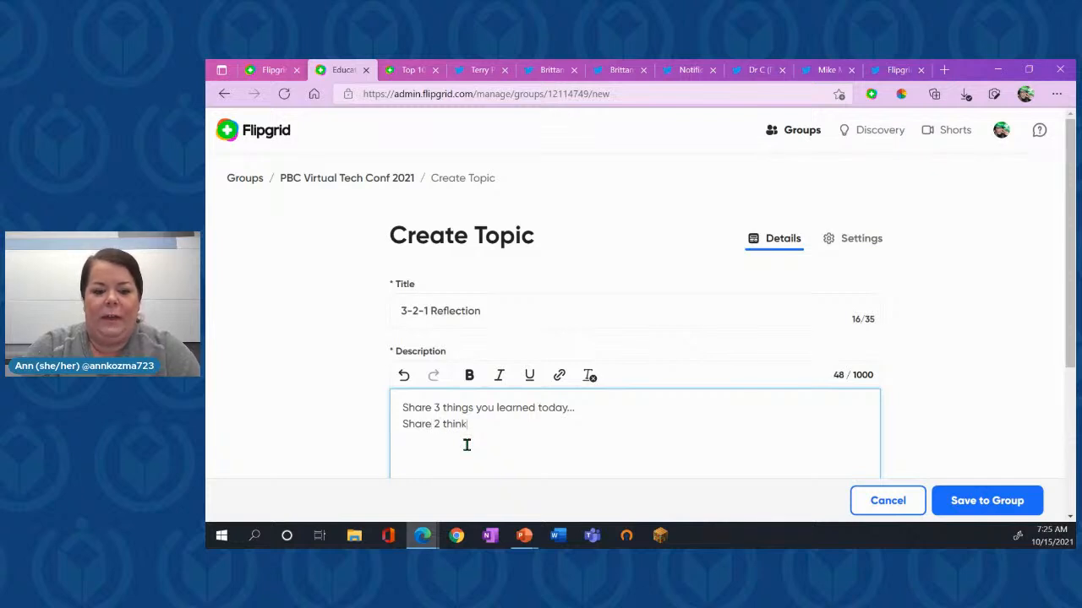
{"action": "key", "text": "BackSpace"}
{"action": "type", "text": "gs you"}
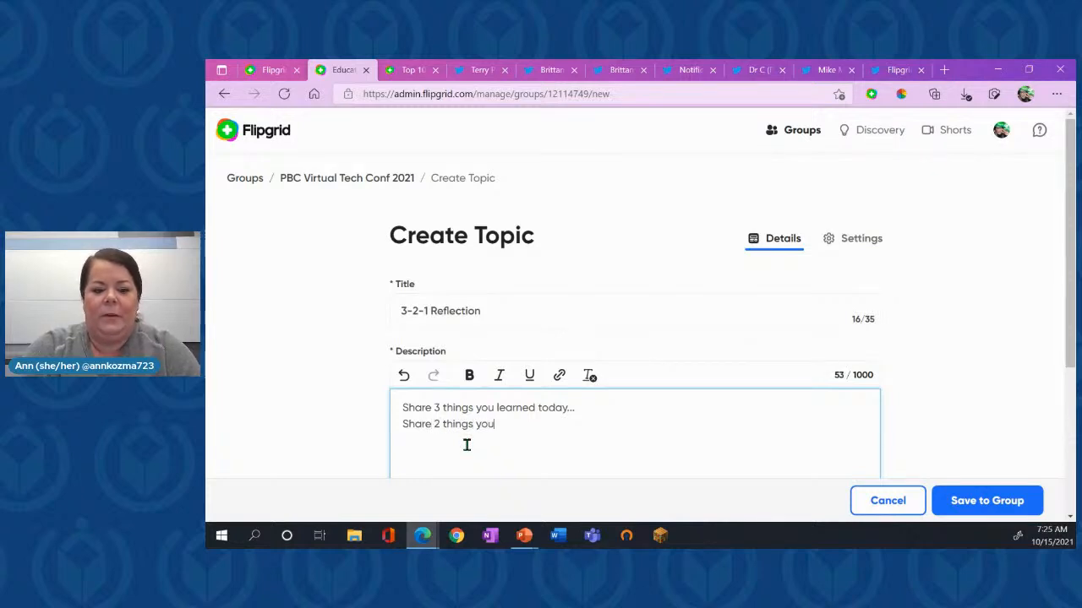
{"action": "type", "text": " will try tomorrow"}
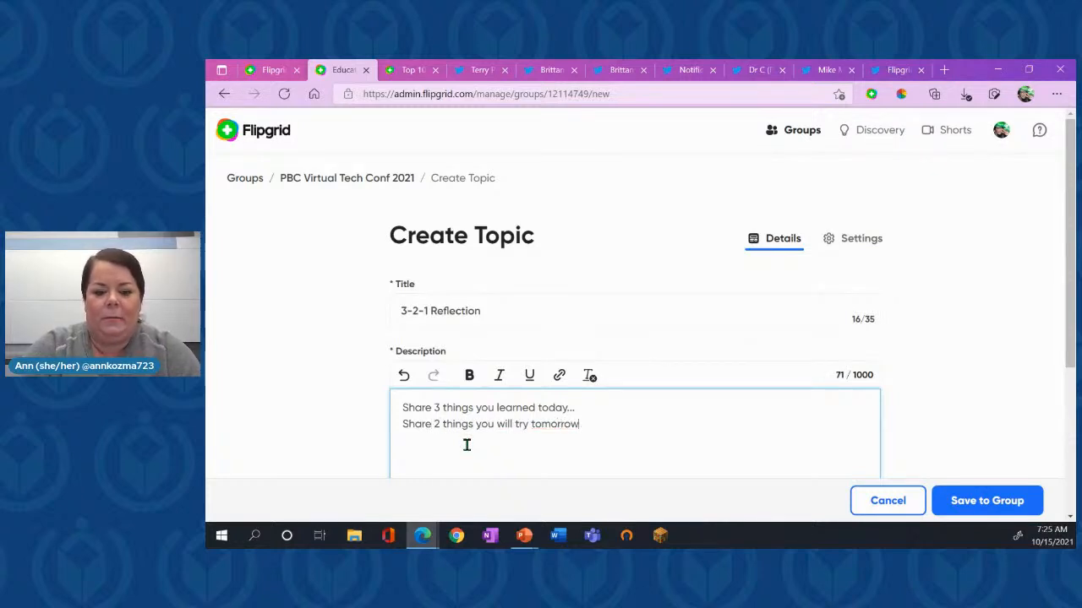
{"action": "type", "text": "..."}
- Add a third description line reading "Share 1 thing you are still wondering about!"
{"action": "key", "text": "Return"}
{"action": "type", "text": "Share "}
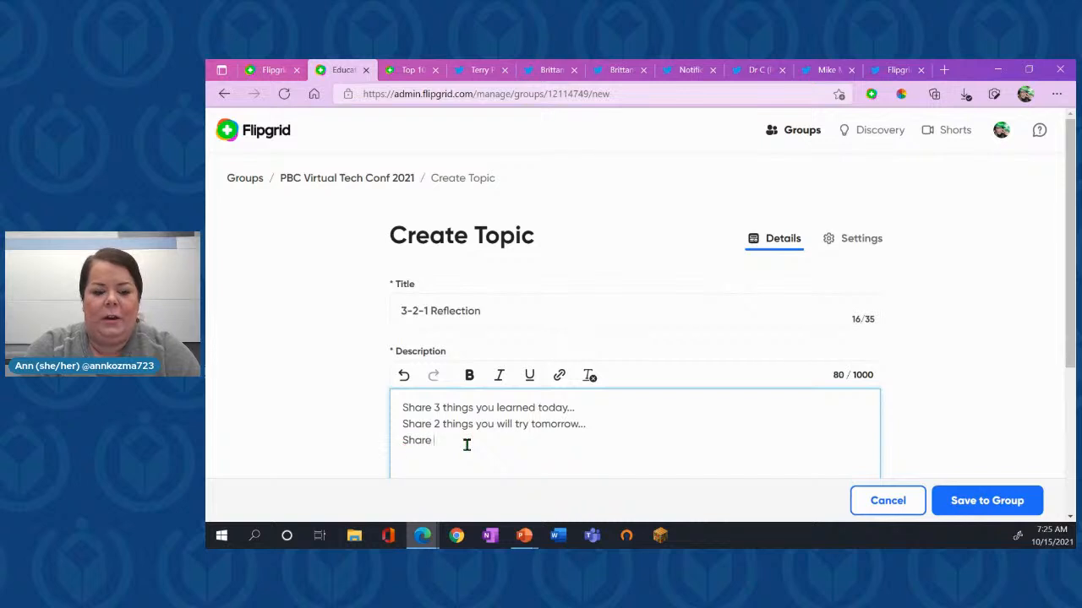
{"action": "type", "text": "1 thing you"}
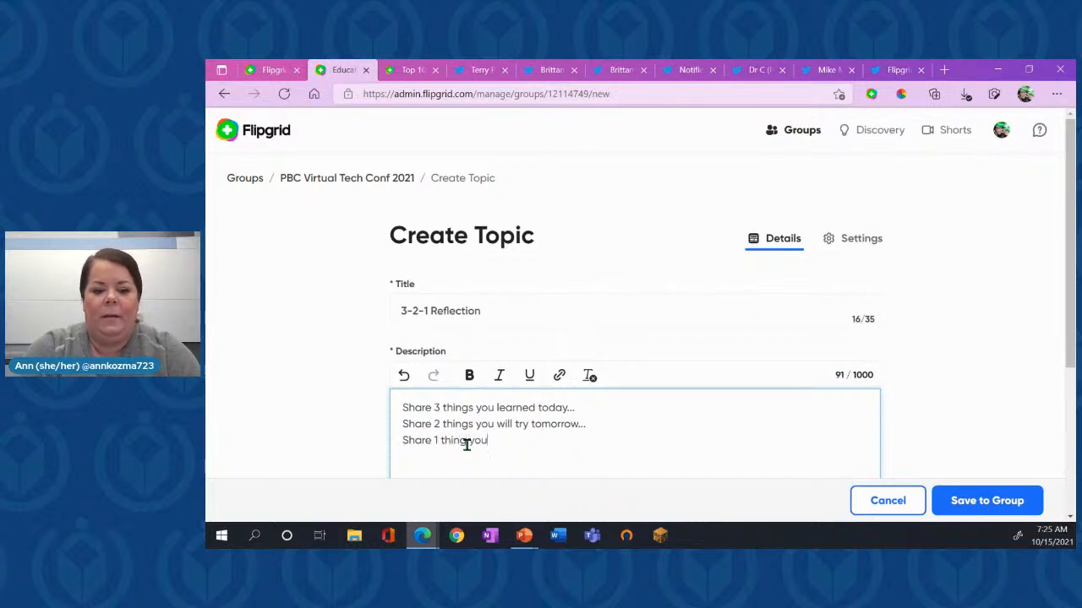
{"action": "type", "text": " are still "}
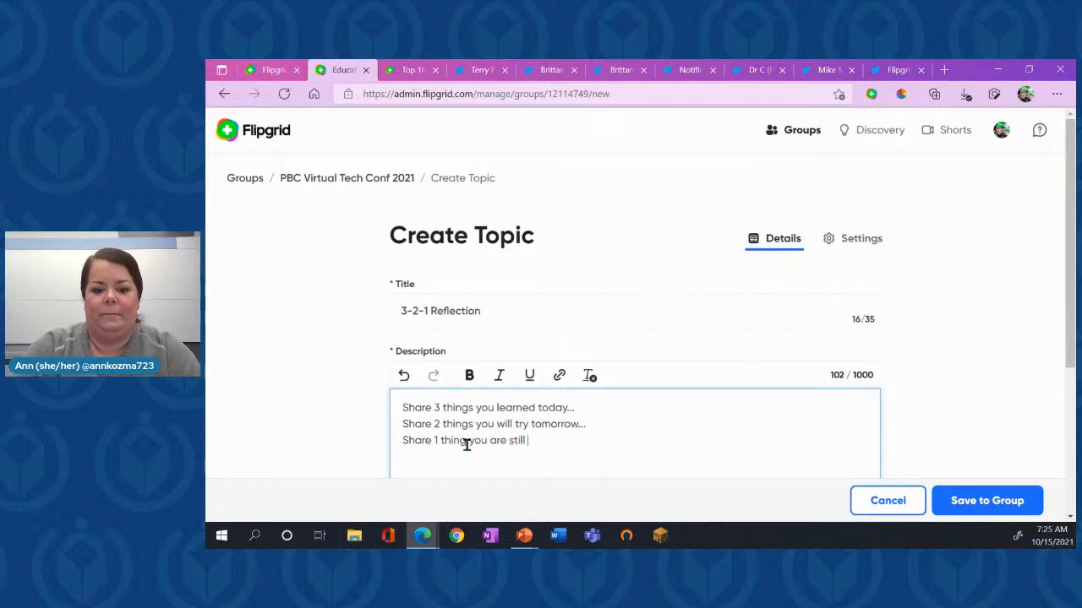
{"action": "type", "text": "wondering about!"}
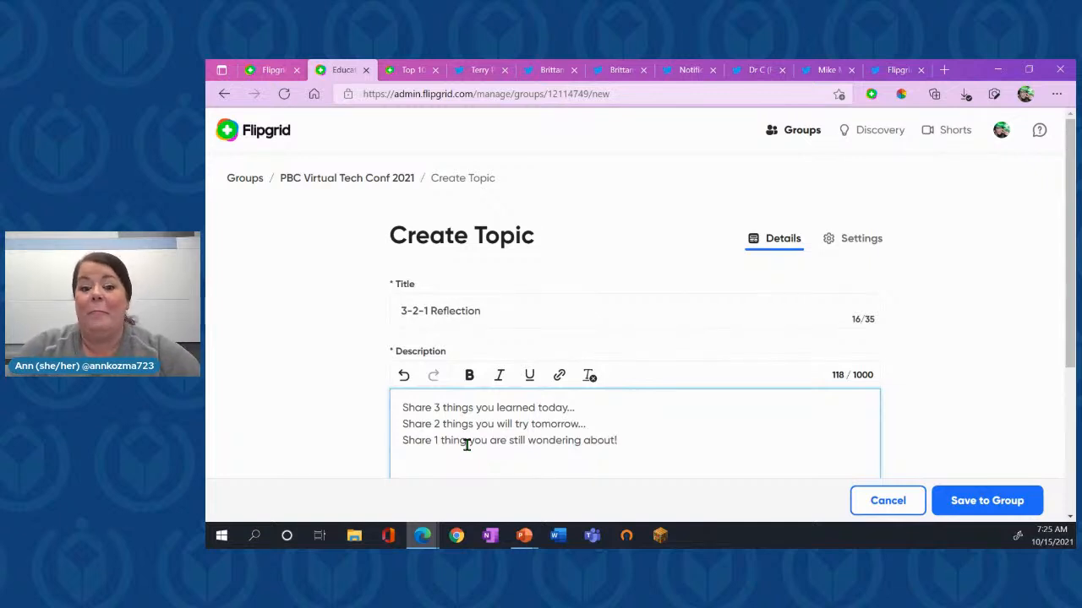
- Search the Giphy collection for "think" to find an animated image for the topic media
{"action": "scroll", "coordinate": [466, 446], "scroll_direction": "up", "scroll_amount": 5}
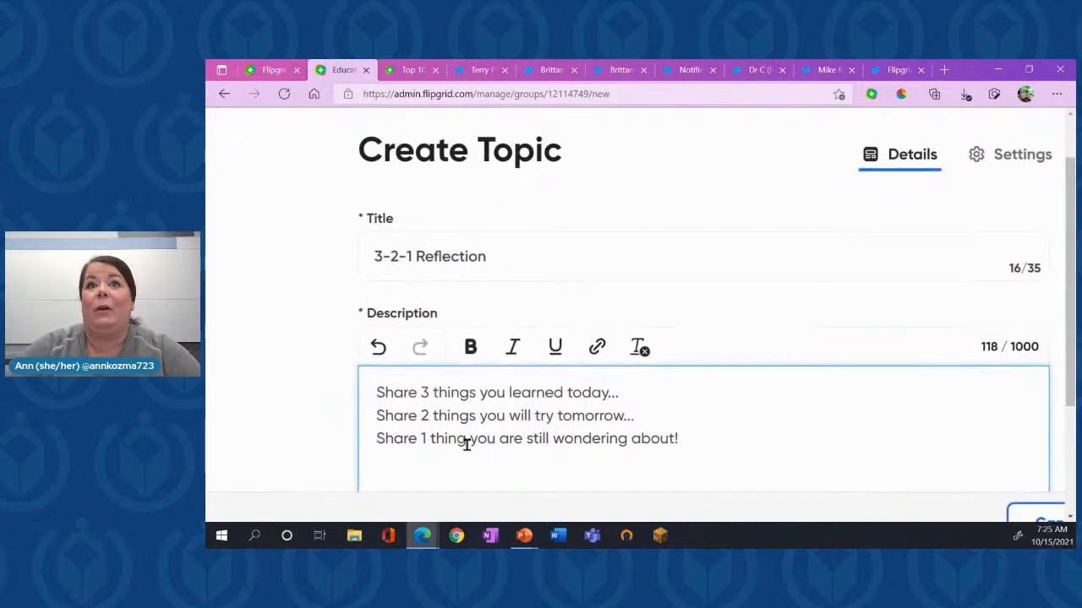
{"action": "scroll", "coordinate": [466, 446], "scroll_direction": "down", "scroll_amount": 1}
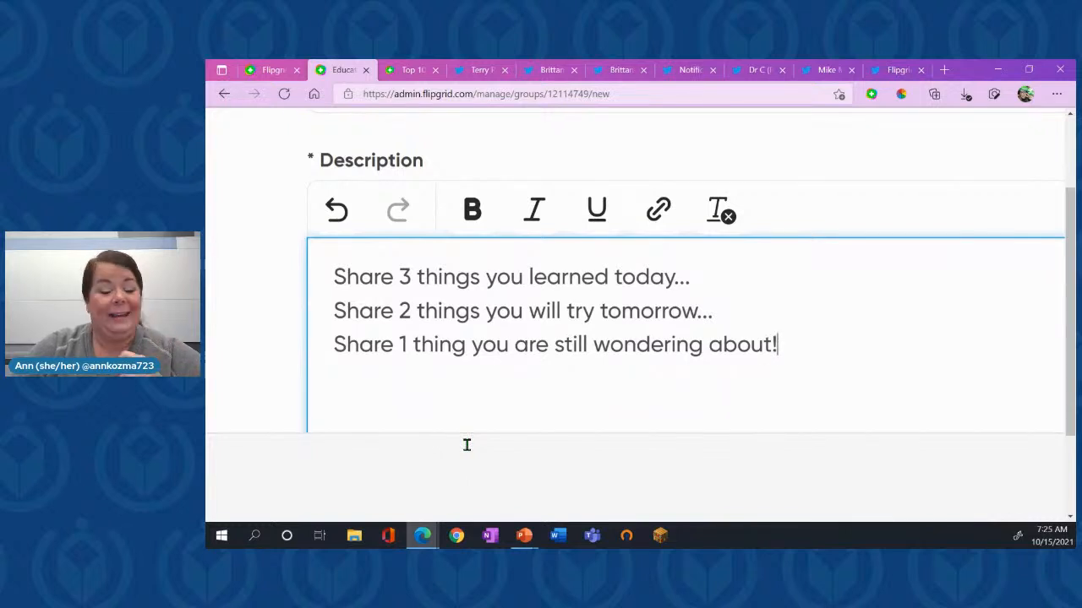
{"action": "scroll", "coordinate": [470, 452], "scroll_direction": "down", "scroll_amount": 5}
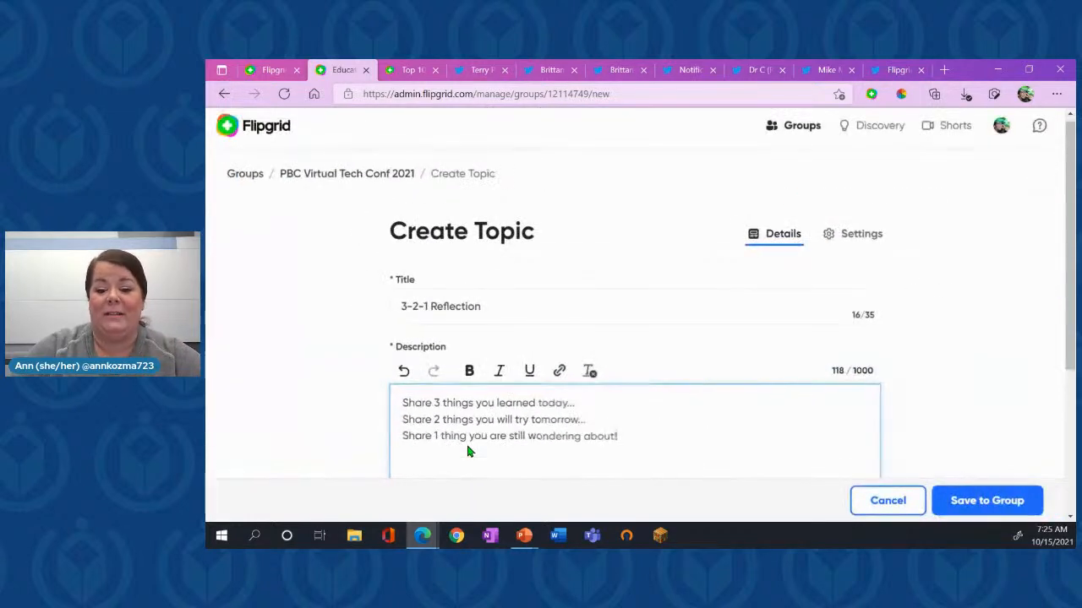
{"action": "scroll", "coordinate": [898, 374], "scroll_direction": "down", "scroll_amount": 1}
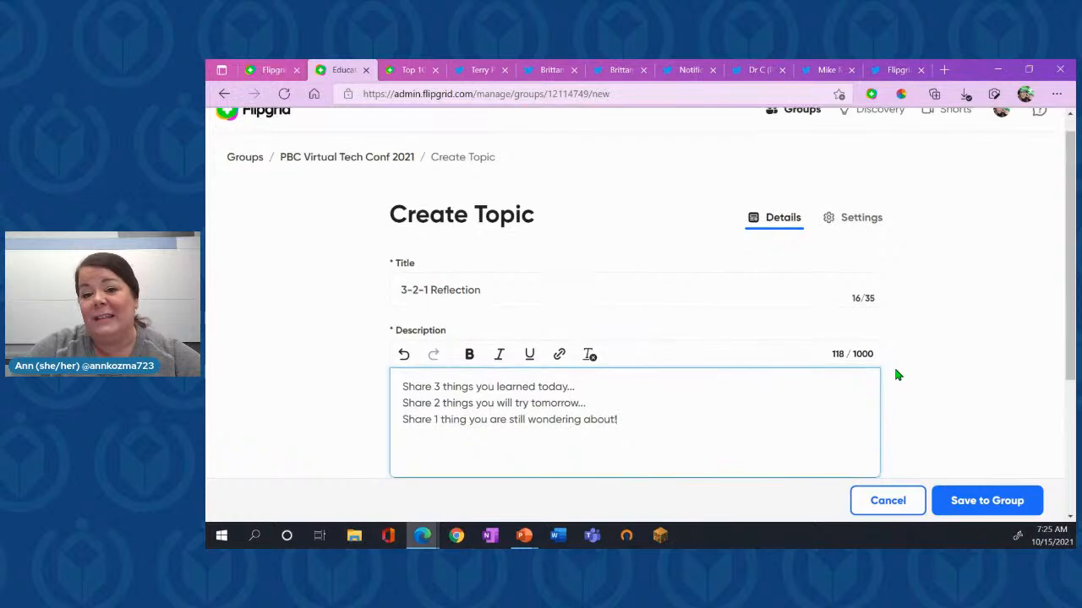
{"action": "scroll", "coordinate": [897, 374], "scroll_direction": "down", "scroll_amount": 4}
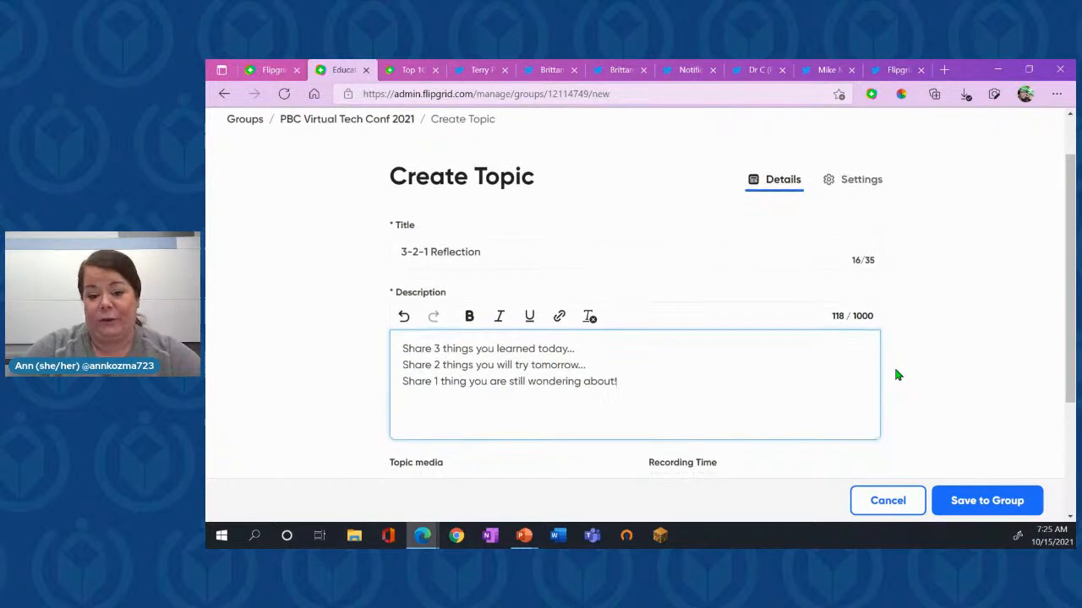
{"action": "scroll", "coordinate": [897, 374], "scroll_direction": "down", "scroll_amount": 1}
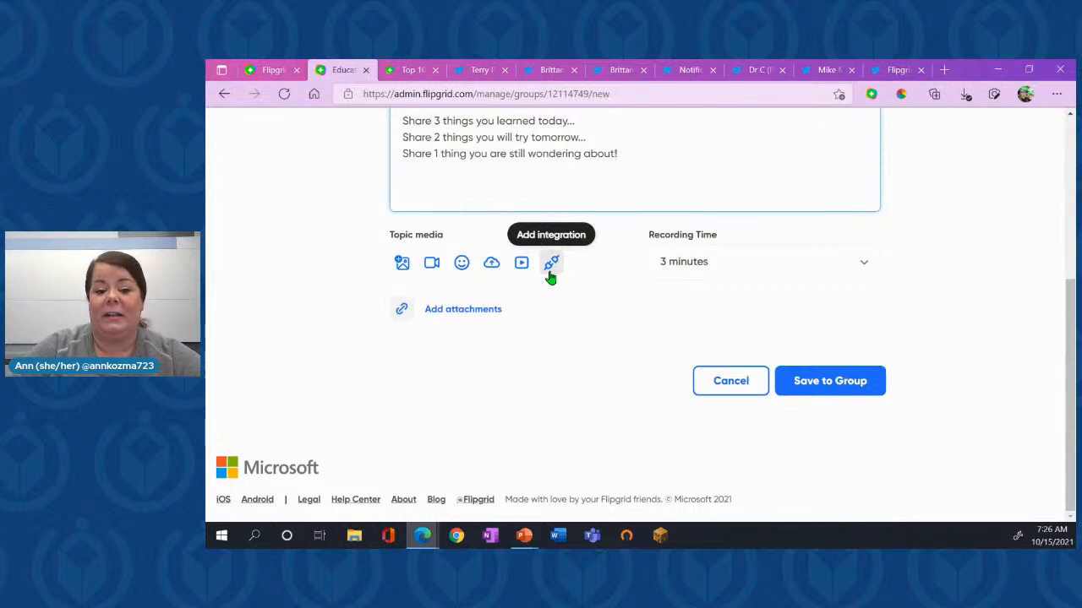
{"action": "left_click", "coordinate": [462, 264]}
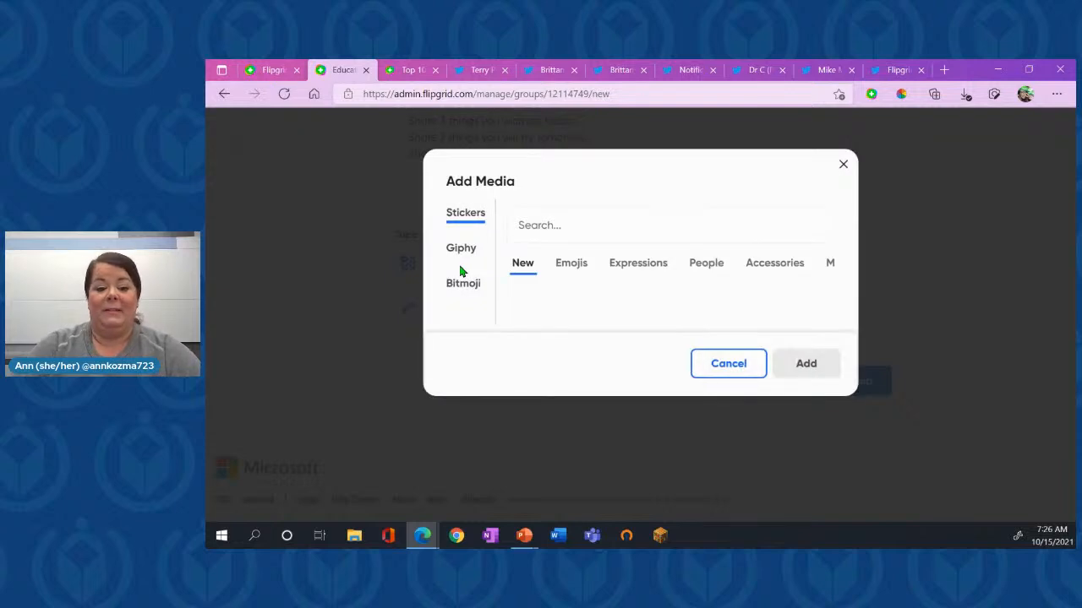
{"action": "left_click", "coordinate": [456, 249]}
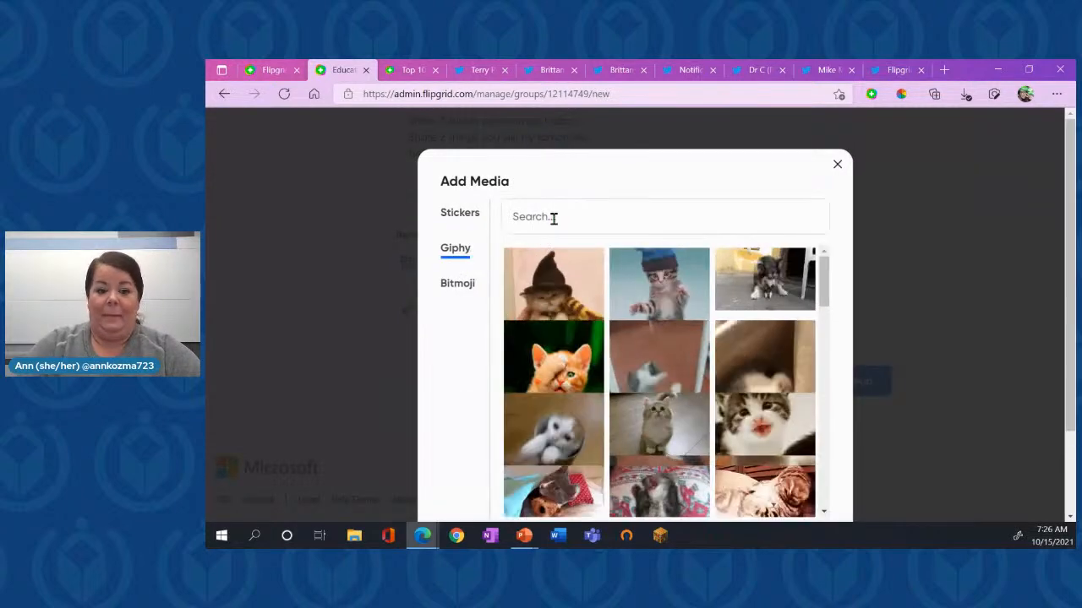
{"action": "left_click", "coordinate": [562, 217]}
{"action": "type", "text": "reflectio"}
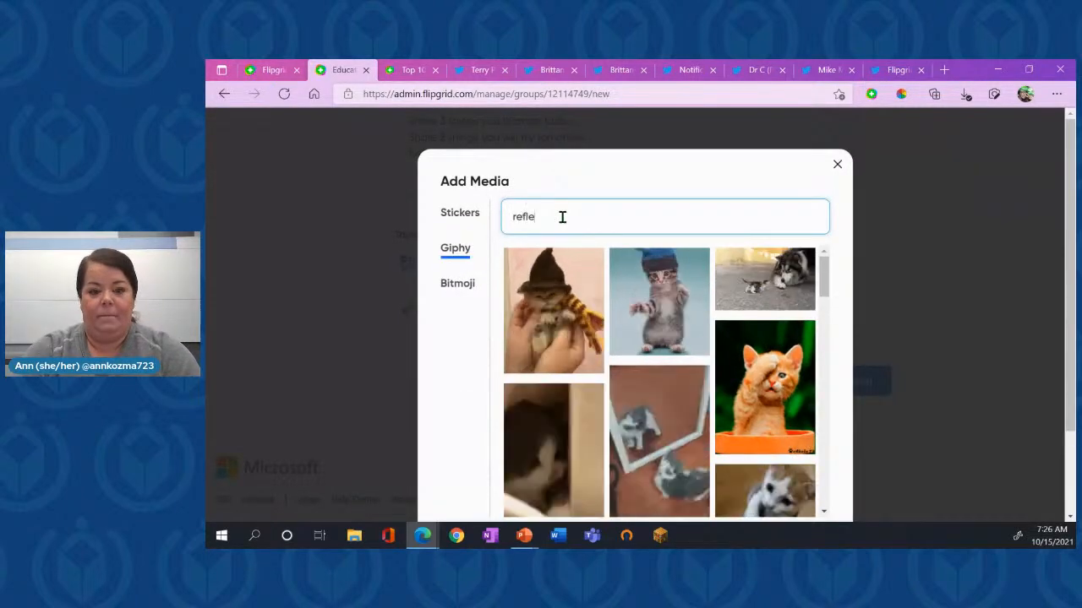
{"action": "key", "text": "BackSpace"}
{"action": "key", "text": "BackSpace"}
{"action": "key", "text": "BackSpace"}
{"action": "key", "text": "BackSpace"}
{"action": "key", "text": "BackSpace"}
{"action": "key", "text": "BackSpace"}
{"action": "key", "text": "BackSpace"}
{"action": "key", "text": "BackSpace"}
{"action": "key", "text": "BackSpace"}
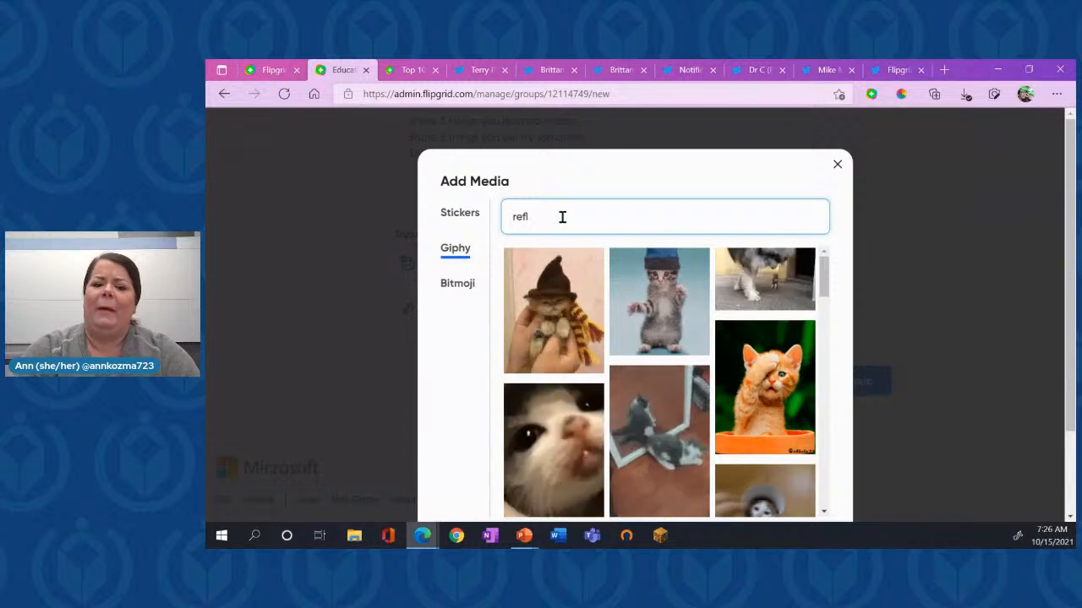
{"action": "type", "text": "think"}
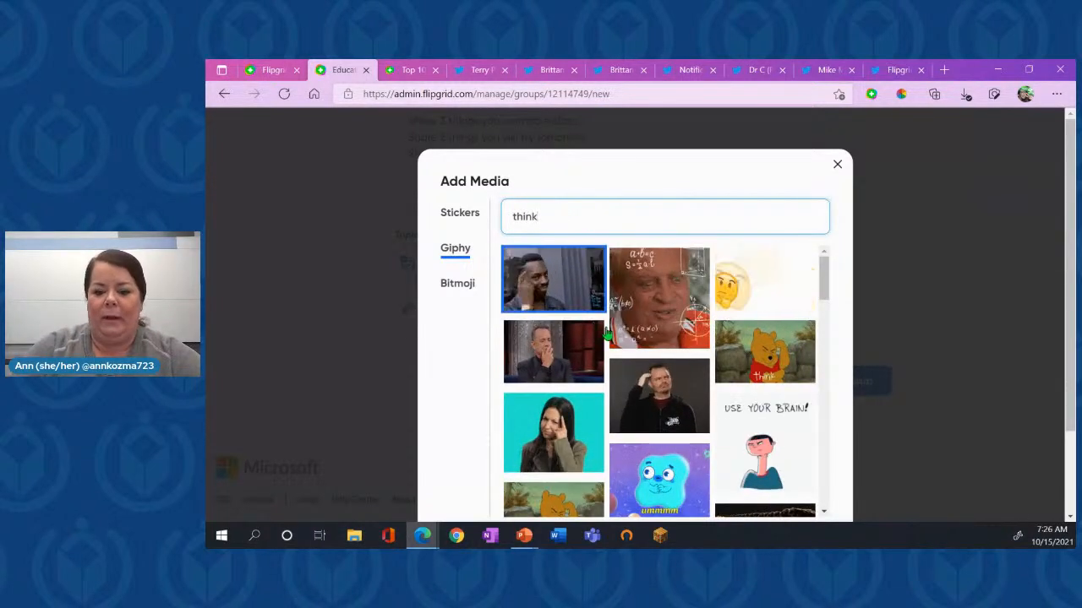
- Browse the Giphy results and add the GIF of the repeated man in yellow with a finger at his lips as topic media
{"action": "scroll", "coordinate": [700, 440], "scroll_direction": "down", "scroll_amount": 2}
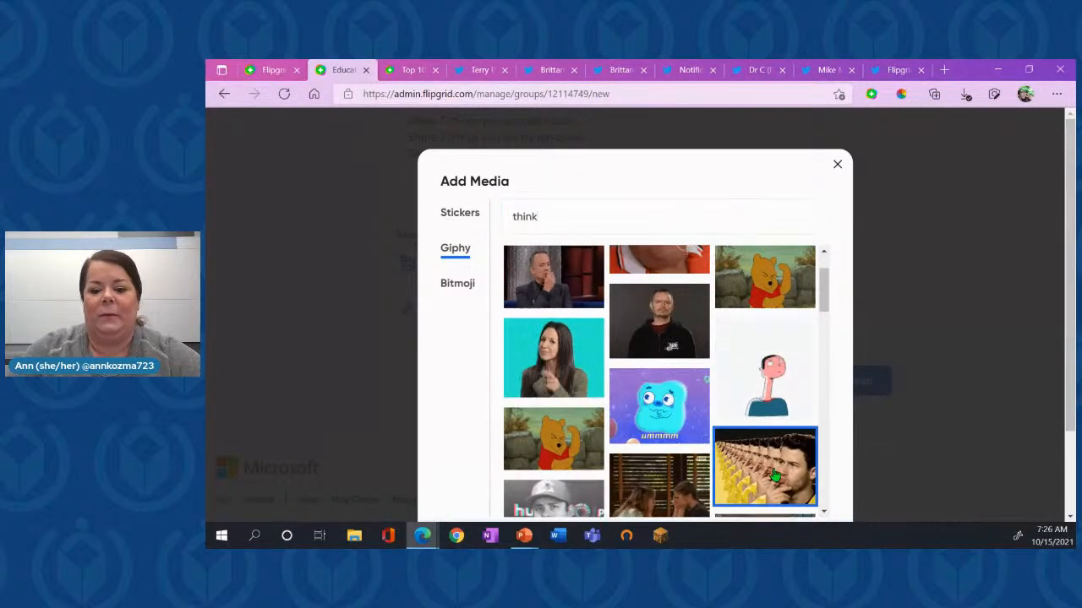
{"action": "scroll", "coordinate": [774, 475], "scroll_direction": "down", "scroll_amount": 3}
{"action": "scroll", "coordinate": [816, 402], "scroll_direction": "down", "scroll_amount": 3}
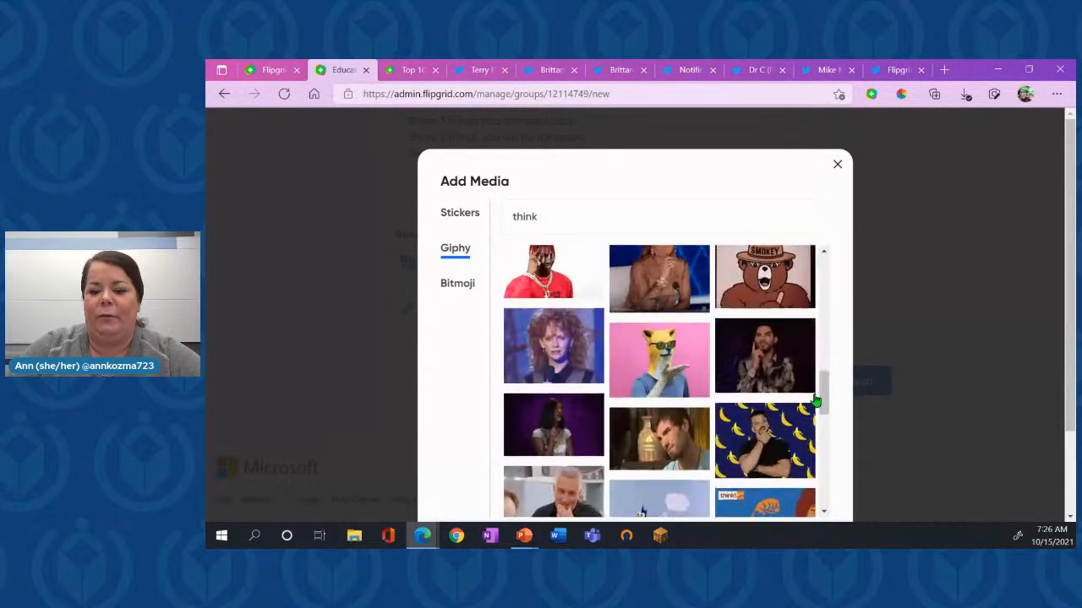
{"action": "scroll", "coordinate": [930, 415], "scroll_direction": "down", "scroll_amount": 2}
{"action": "left_click", "coordinate": [796, 452]}
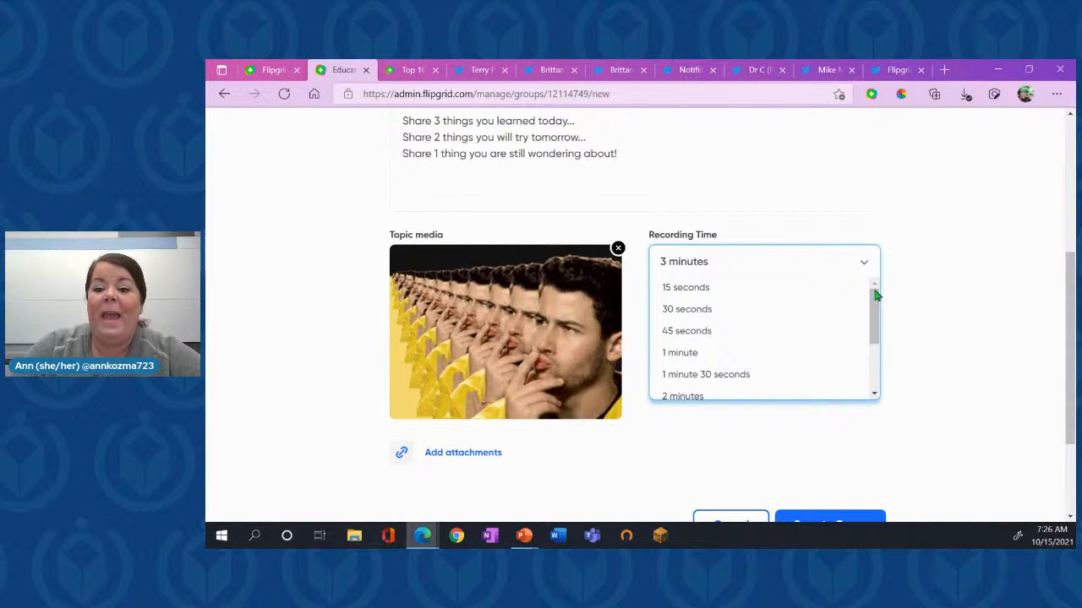
- Look through the available recording lengths and set the topic's recording time to 45 seconds
{"action": "mouse_move", "coordinate": [879, 310]}
{"action": "left_mouse_down"}
{"action": "mouse_move", "coordinate": [881, 369]}
{"action": "mouse_move", "coordinate": [875, 303]}
{"action": "left_mouse_up"}
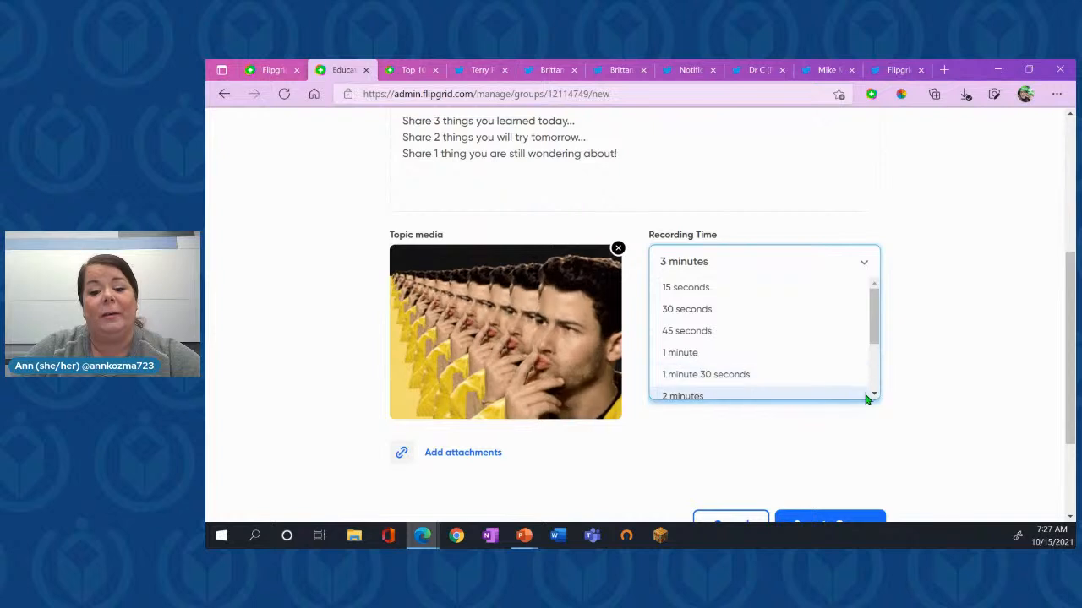
{"action": "left_click_drag", "start_coordinate": [875, 397], "coordinate": [872, 323]}
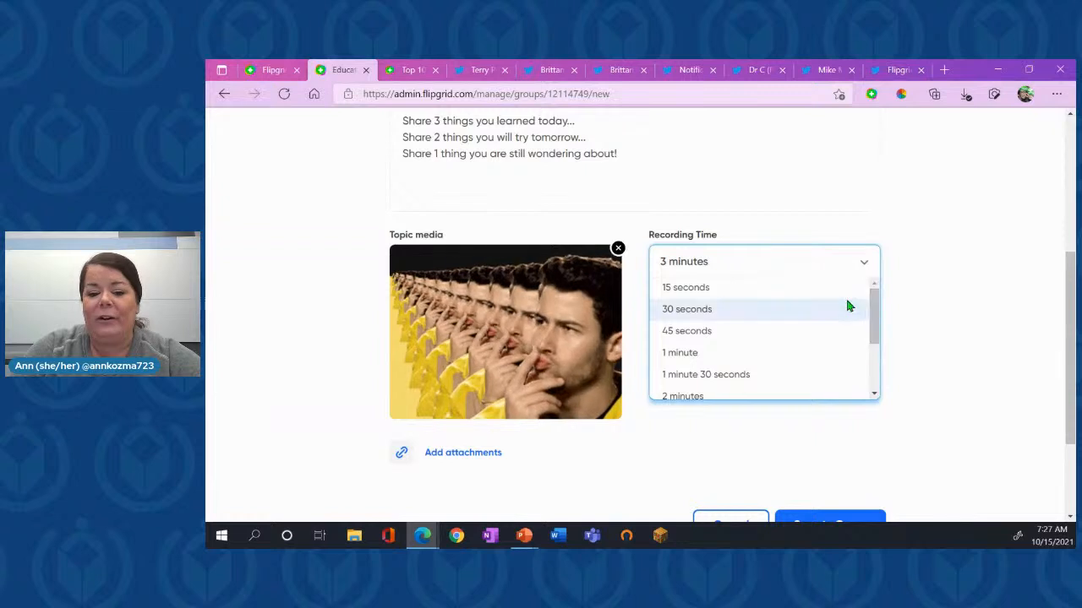
{"action": "left_click", "coordinate": [812, 336]}
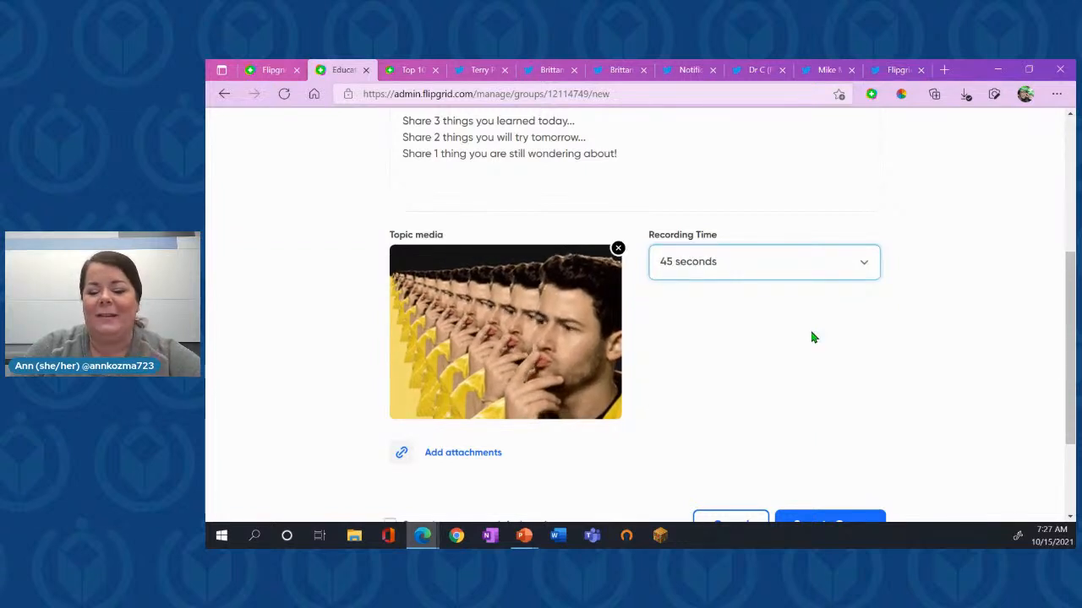
{"action": "scroll", "coordinate": [848, 403], "scroll_direction": "up", "scroll_amount": 5}
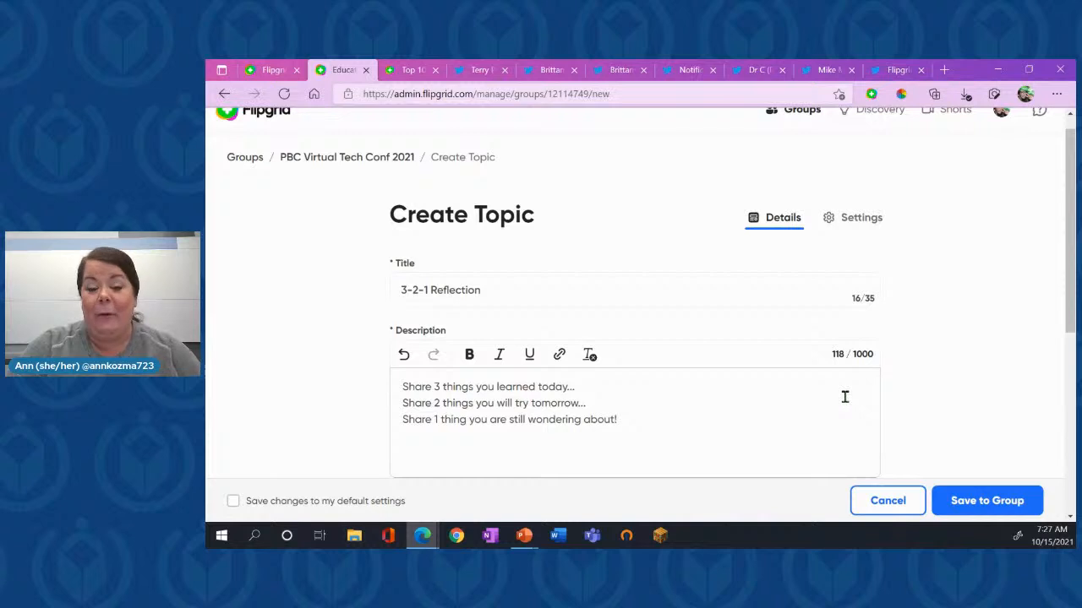
{"action": "scroll", "coordinate": [844, 396], "scroll_direction": "down", "scroll_amount": 4}
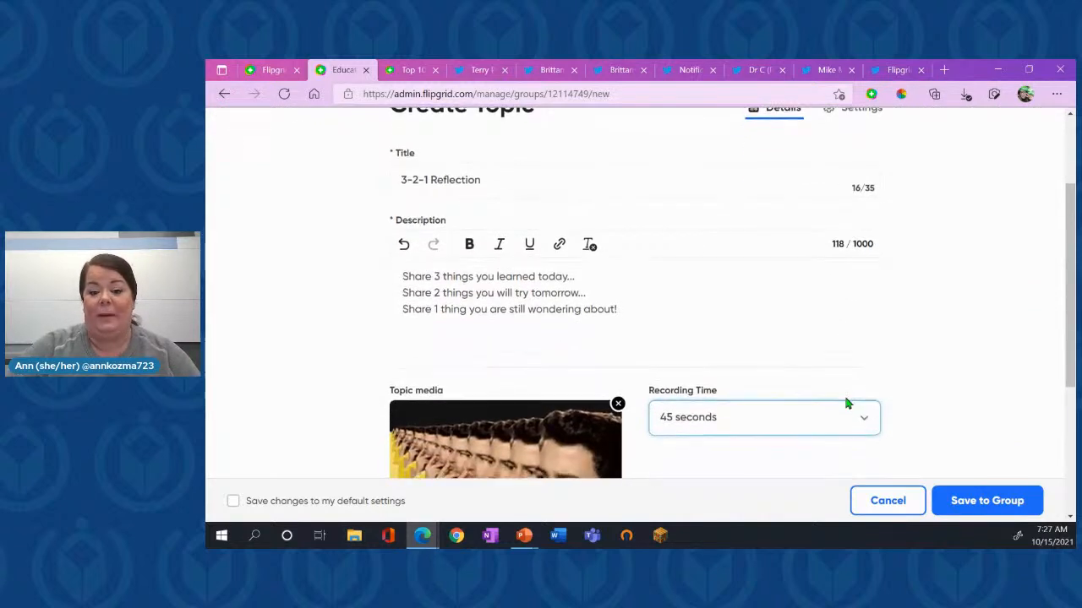
- Look over the rest of the topic details, then open the topic's settings and enlarge the page
{"action": "scroll", "coordinate": [847, 402], "scroll_direction": "down", "scroll_amount": 2}
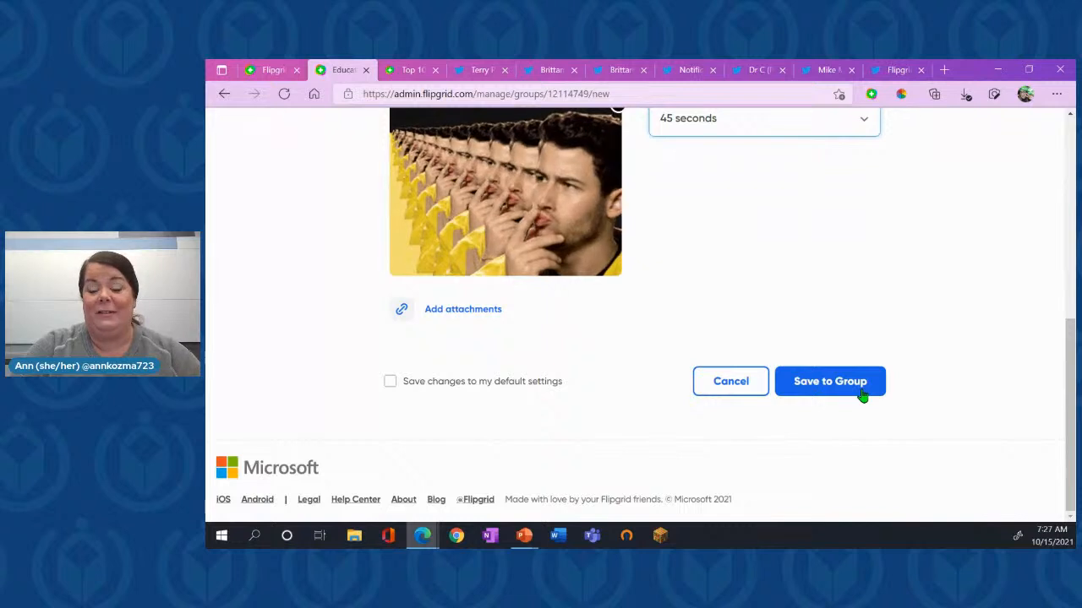
{"action": "scroll", "coordinate": [903, 322], "scroll_direction": "up", "scroll_amount": 3}
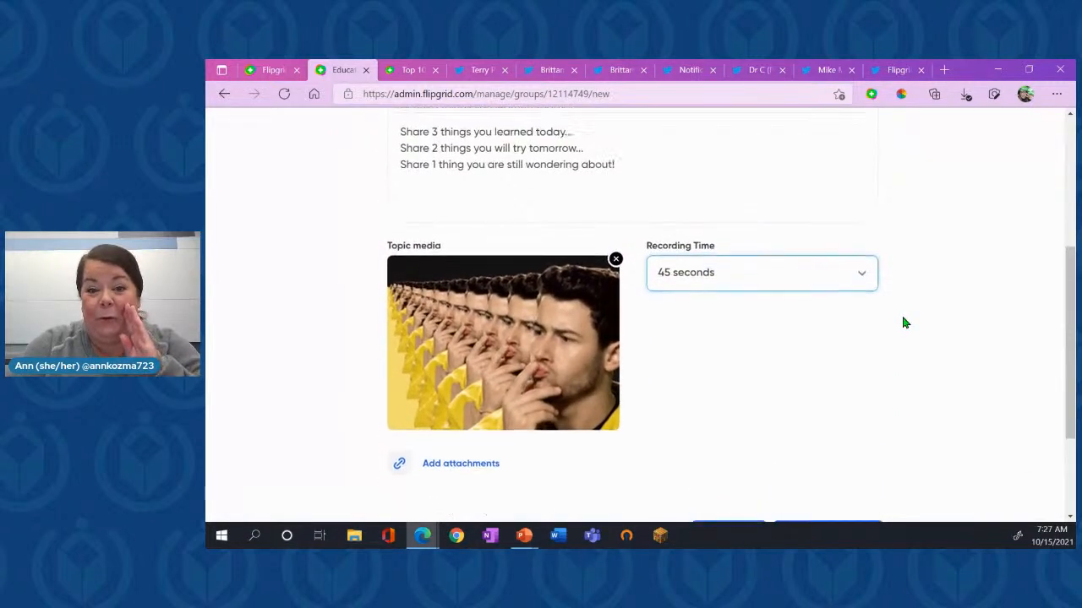
{"action": "scroll", "coordinate": [904, 321], "scroll_direction": "up", "scroll_amount": 3}
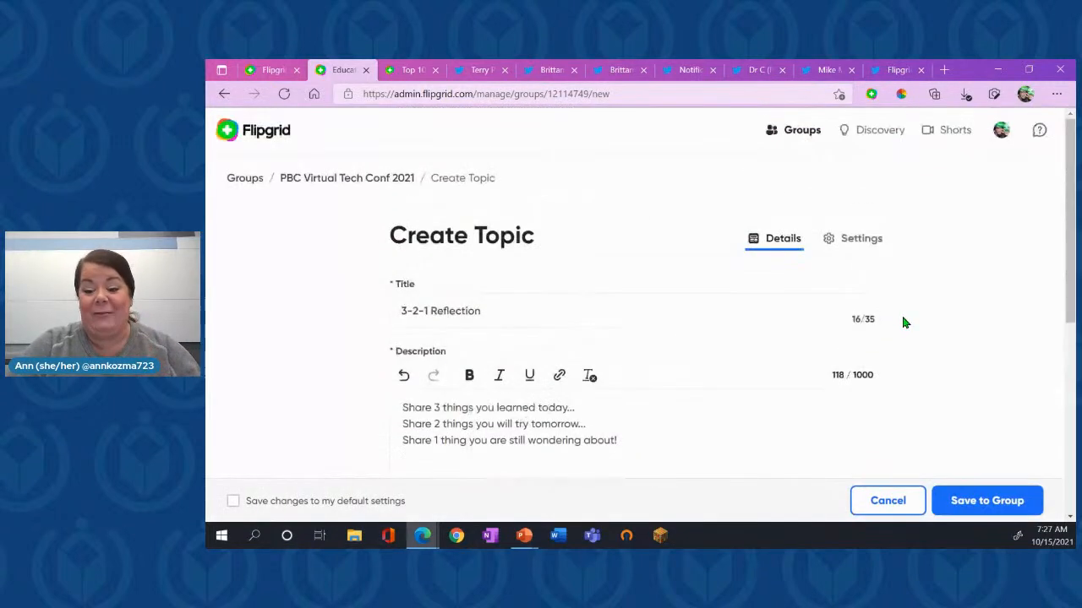
{"action": "left_click", "coordinate": [862, 240]}
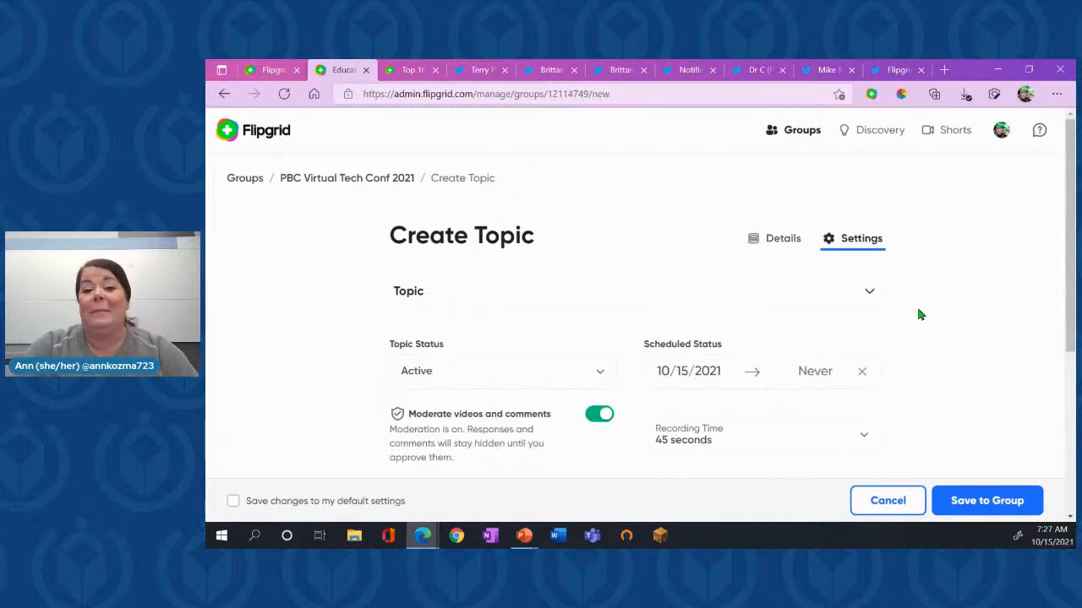
{"action": "scroll", "coordinate": [876, 317], "scroll_direction": "up", "scroll_amount": 2}
{"action": "scroll", "coordinate": [876, 319], "scroll_direction": "up", "scroll_amount": 2}
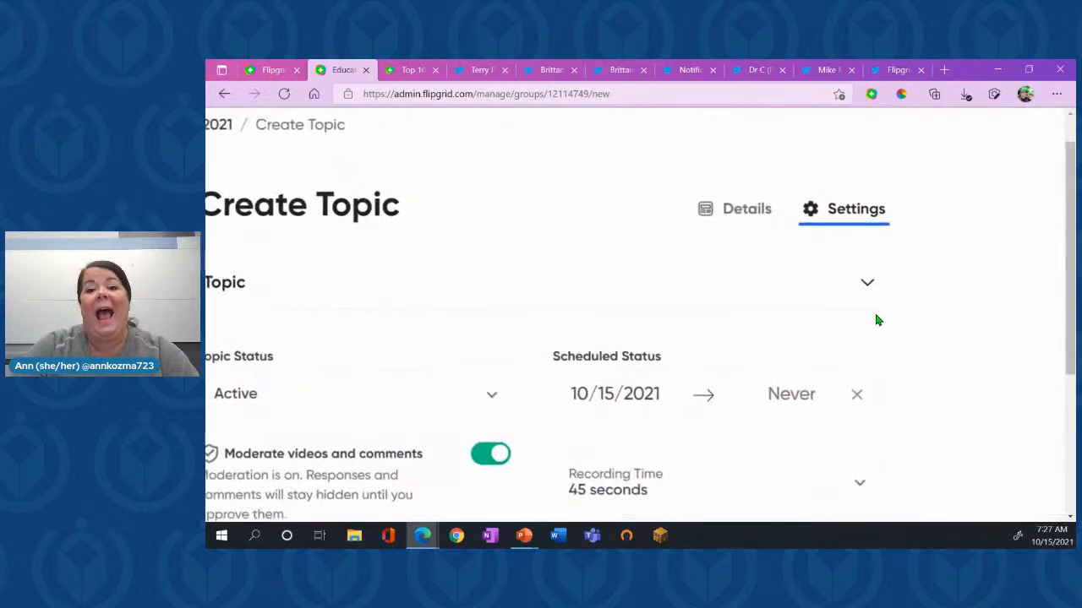
- Examine the topic's status, schedule, moderation, recording time, comments and closed captions settings
{"action": "scroll", "coordinate": [876, 319], "scroll_direction": "left", "scroll_amount": 1}
{"action": "scroll", "coordinate": [876, 320], "scroll_direction": "down", "scroll_amount": 1}
{"action": "scroll", "coordinate": [876, 320], "scroll_direction": "right", "scroll_amount": 1}
{"action": "scroll", "coordinate": [876, 320], "scroll_direction": "down", "scroll_amount": 1}
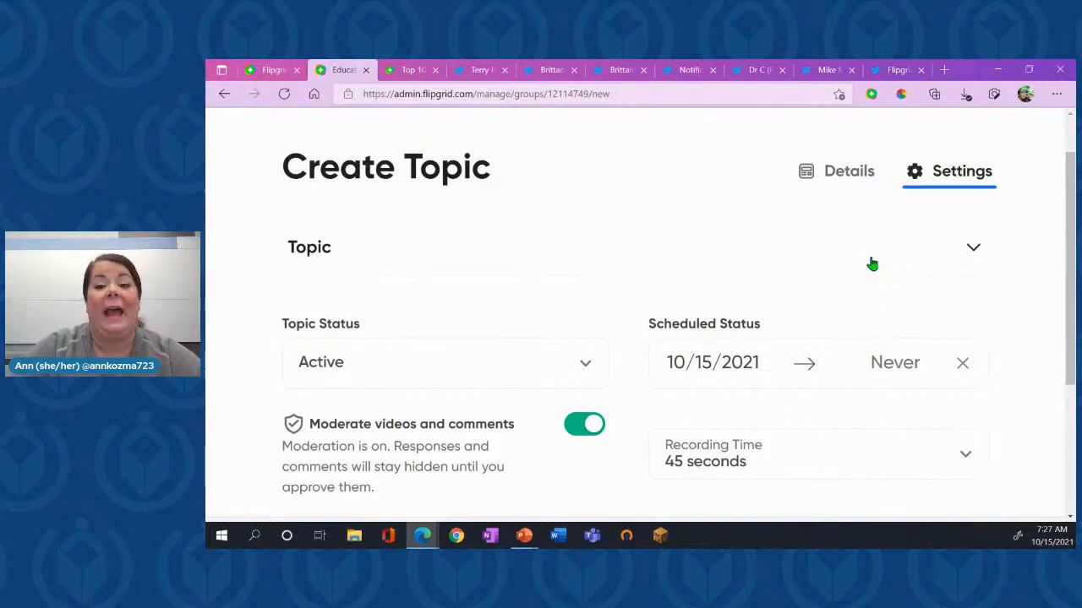
{"action": "scroll", "coordinate": [864, 362], "scroll_direction": "down", "scroll_amount": 3}
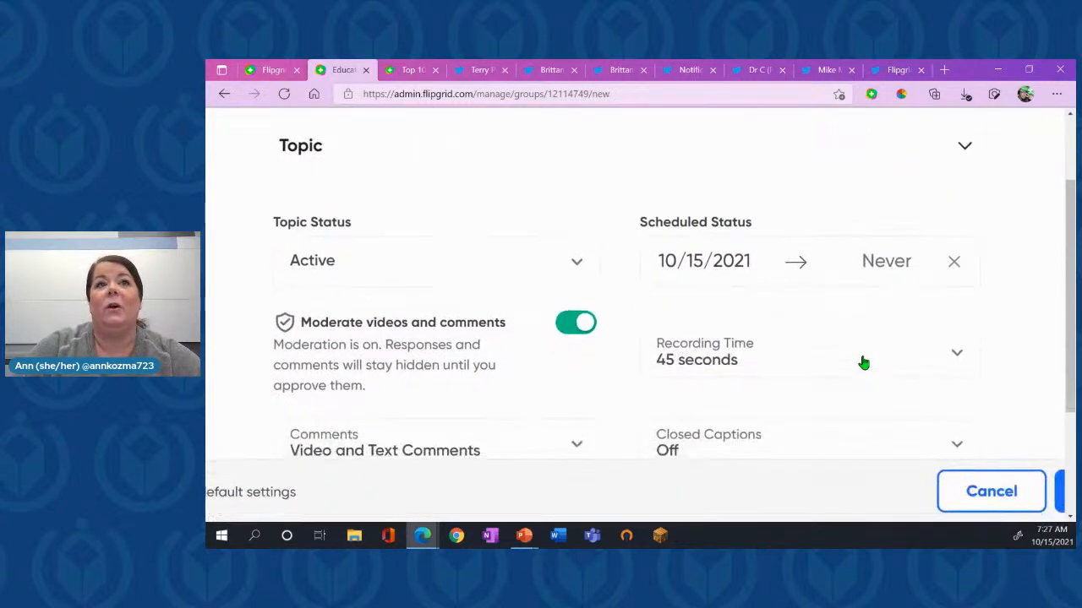
{"action": "scroll", "coordinate": [860, 352], "scroll_direction": "down", "scroll_amount": 1}
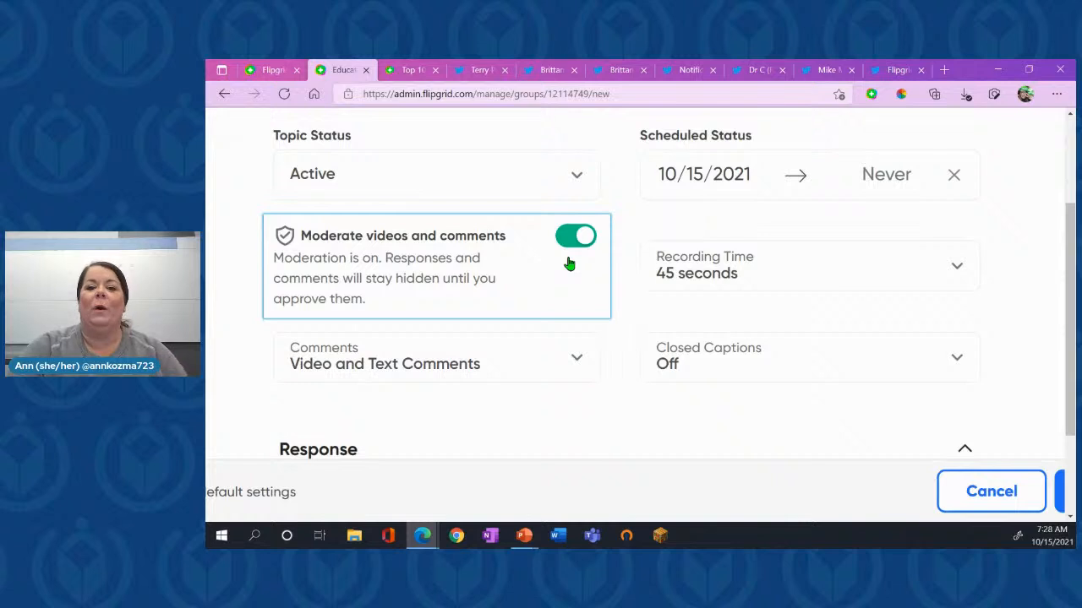
{"action": "scroll", "coordinate": [569, 264], "scroll_direction": "up", "scroll_amount": 3}
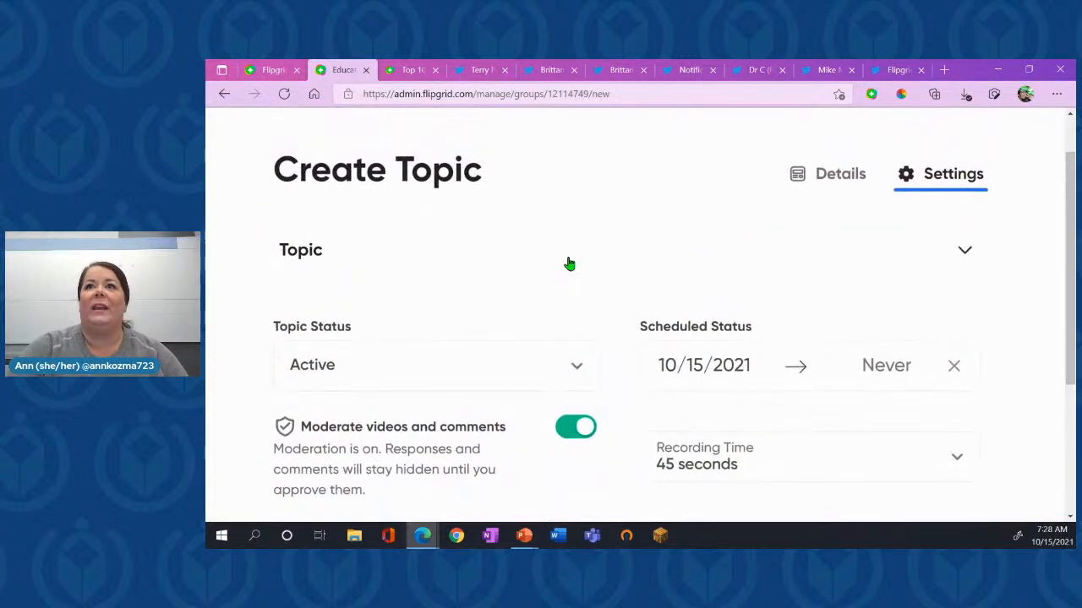
{"action": "scroll", "coordinate": [569, 265], "scroll_direction": "down", "scroll_amount": 3}
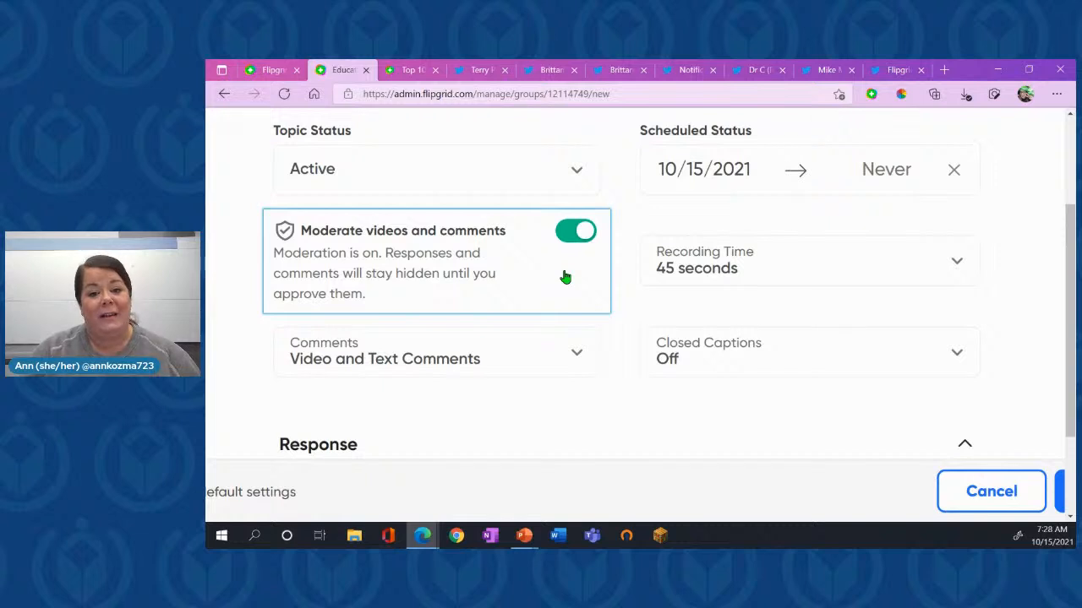
- Turn video and comment moderation off and back on, and view the available comment types without changing the selection
{"action": "left_click", "coordinate": [566, 277]}
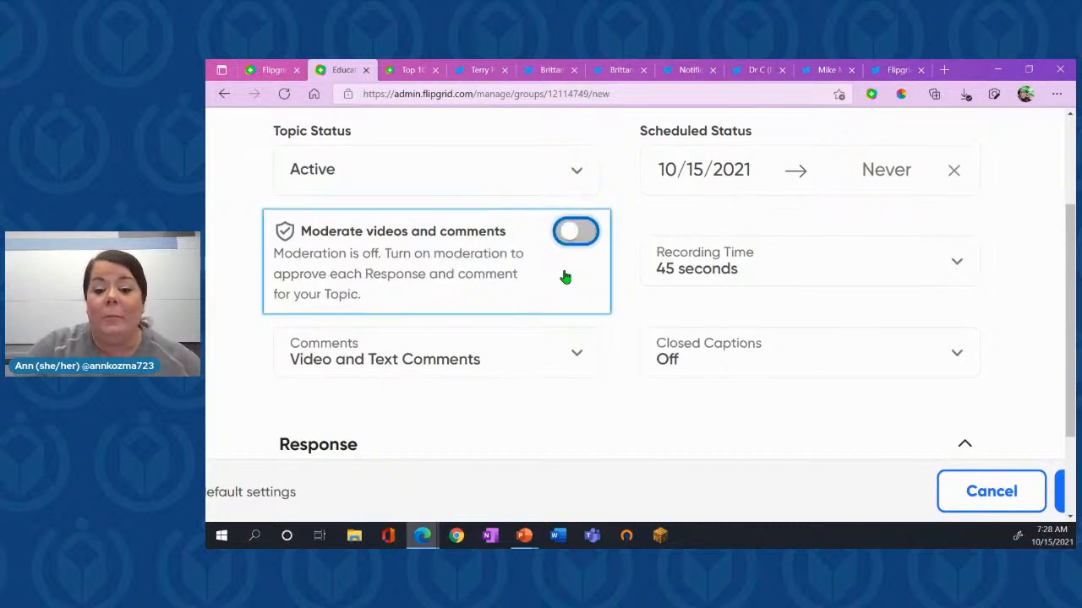
{"action": "left_click", "coordinate": [571, 269]}
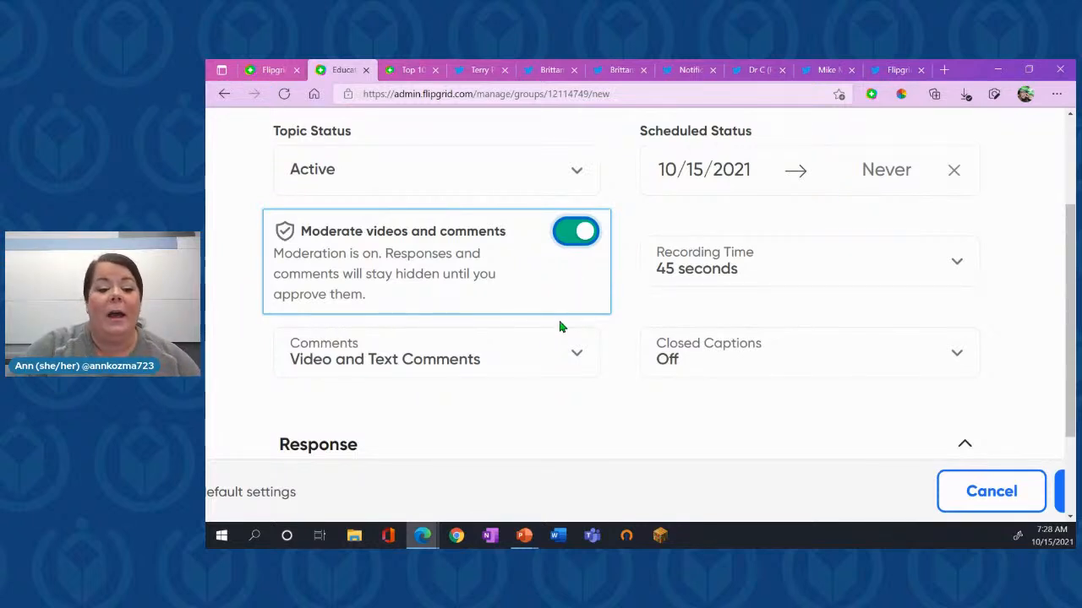
{"action": "scroll", "coordinate": [558, 338], "scroll_direction": "down", "scroll_amount": 1}
{"action": "left_click", "coordinate": [575, 253]}
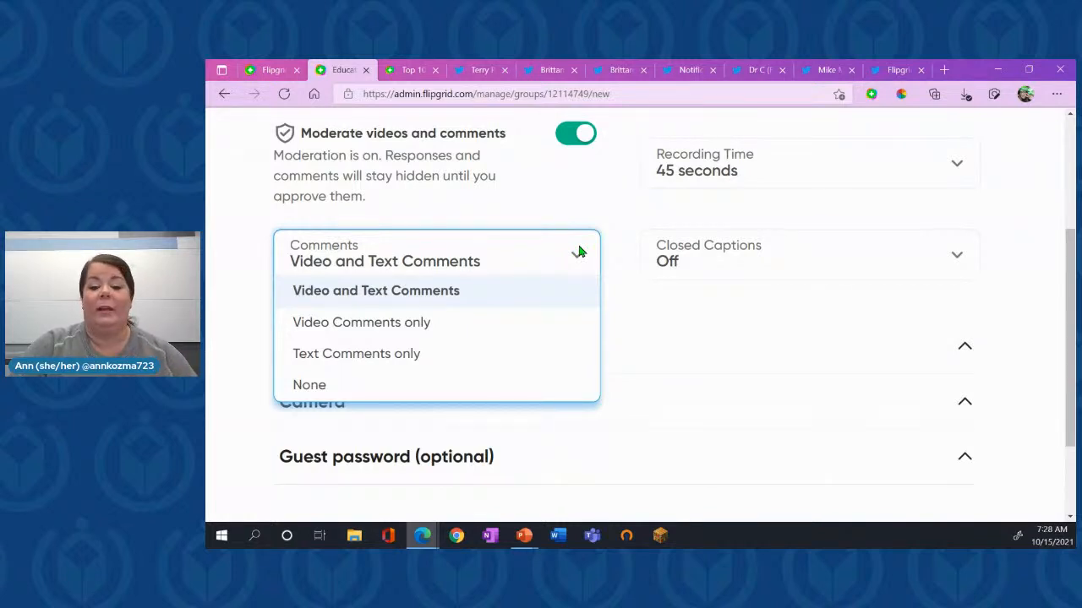
{"action": "left_click", "coordinate": [578, 251]}
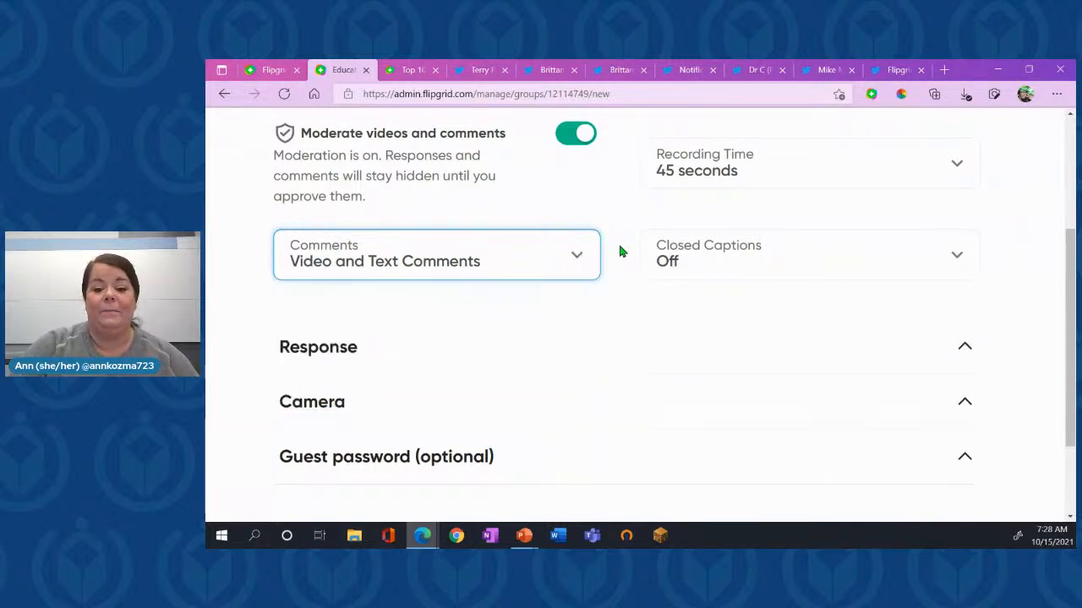
- Look through the caption languages and set the topic's closed captions to English (United States)
{"action": "left_click", "coordinate": [786, 255]}
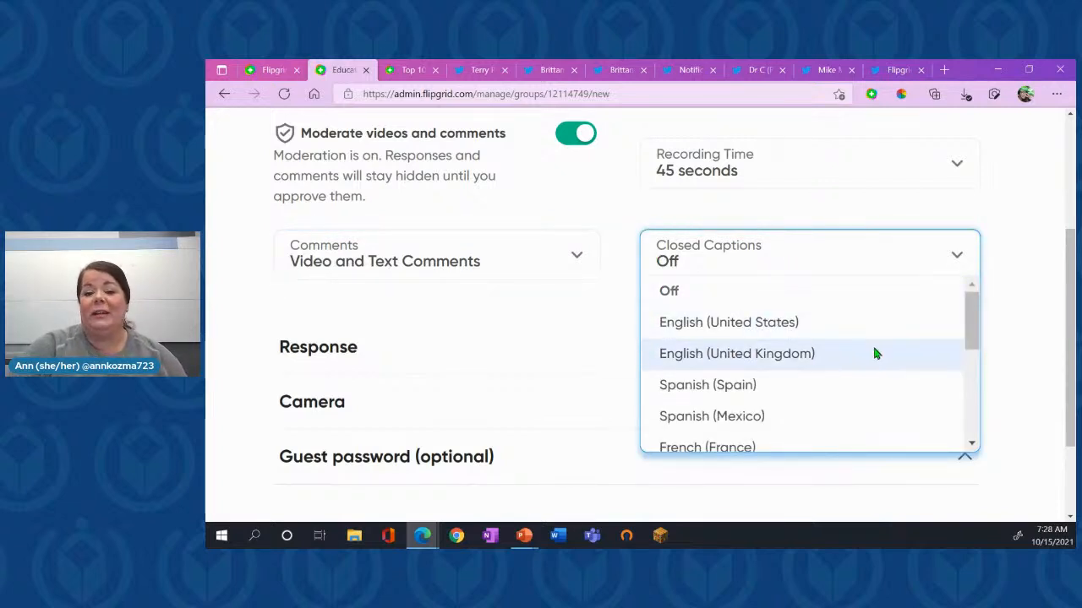
{"action": "scroll", "coordinate": [877, 352], "scroll_direction": "down", "scroll_amount": 5}
{"action": "scroll", "coordinate": [875, 353], "scroll_direction": "up", "scroll_amount": 5}
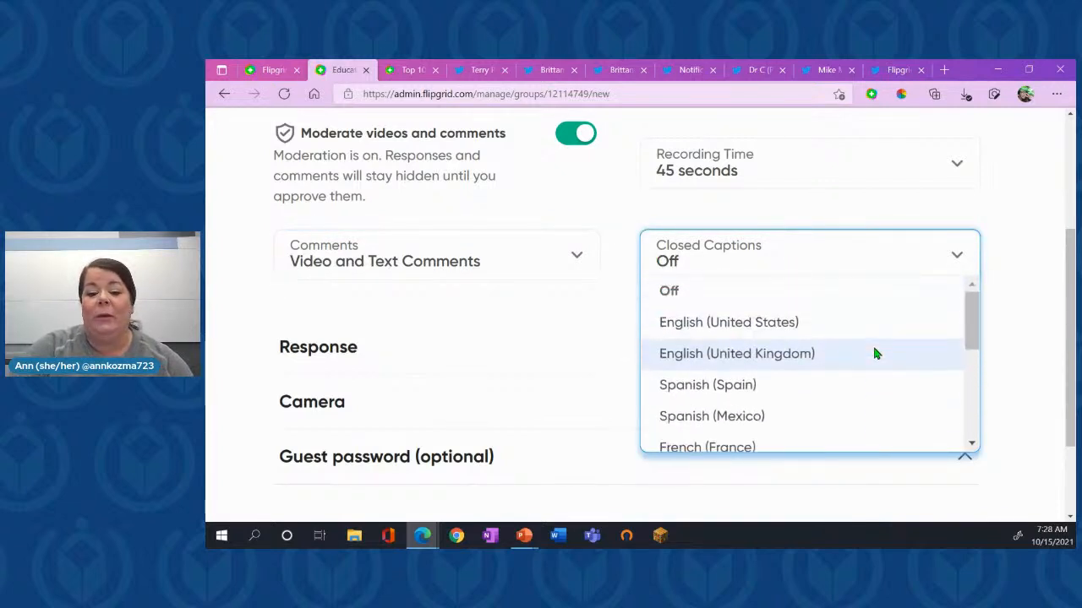
{"action": "left_click", "coordinate": [785, 323]}
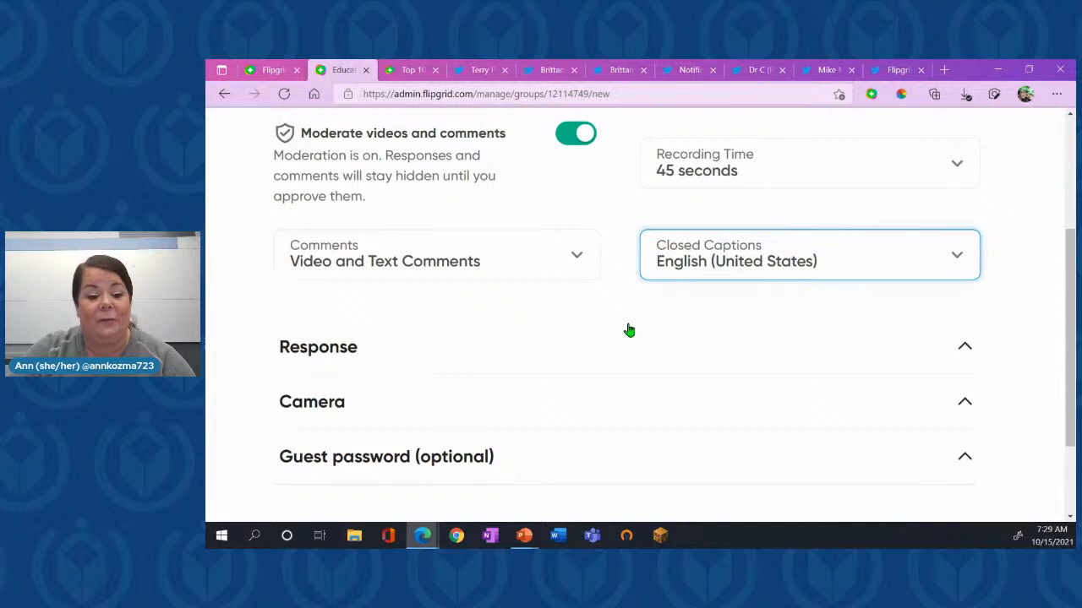
- Expand the Response settings and turn off likes on videos and the view count display
{"action": "scroll", "coordinate": [629, 330], "scroll_direction": "down", "scroll_amount": 1}
{"action": "left_click", "coordinate": [550, 268]}
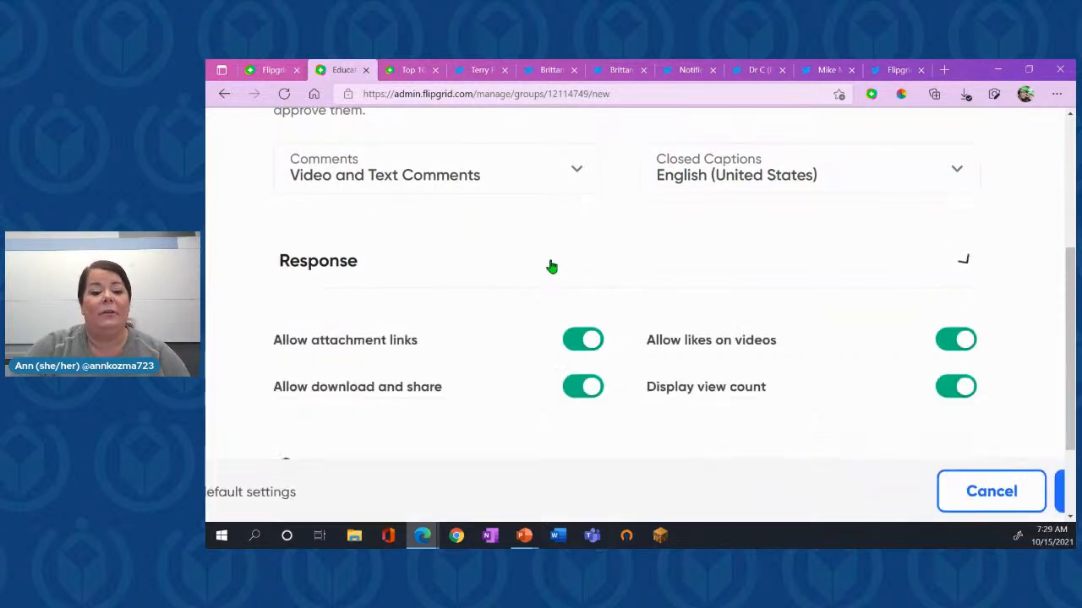
{"action": "scroll", "coordinate": [550, 267], "scroll_direction": "down", "scroll_amount": 1}
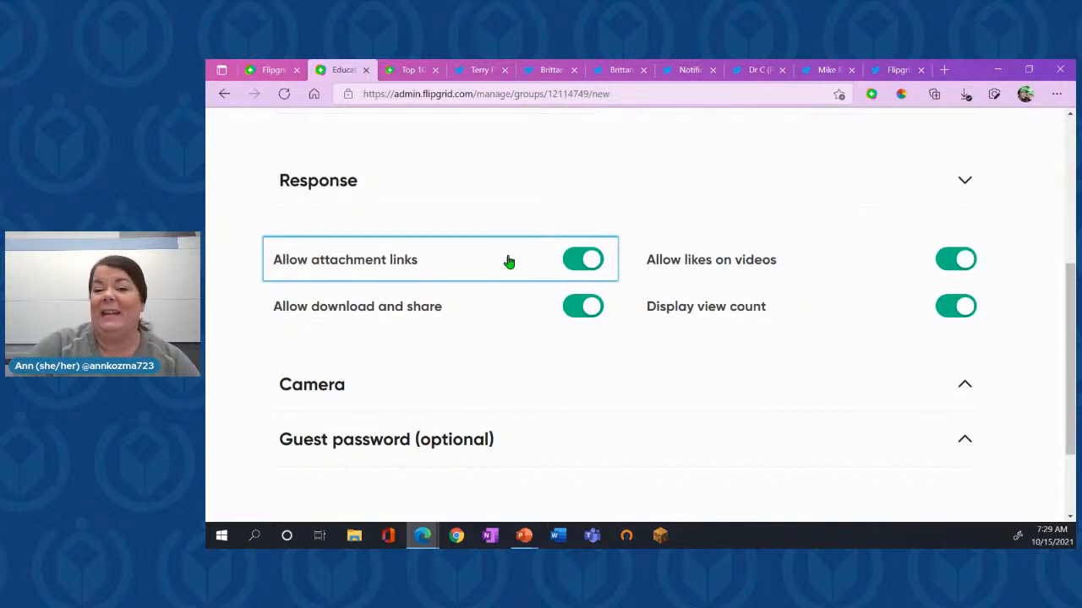
{"action": "left_click", "coordinate": [953, 264]}
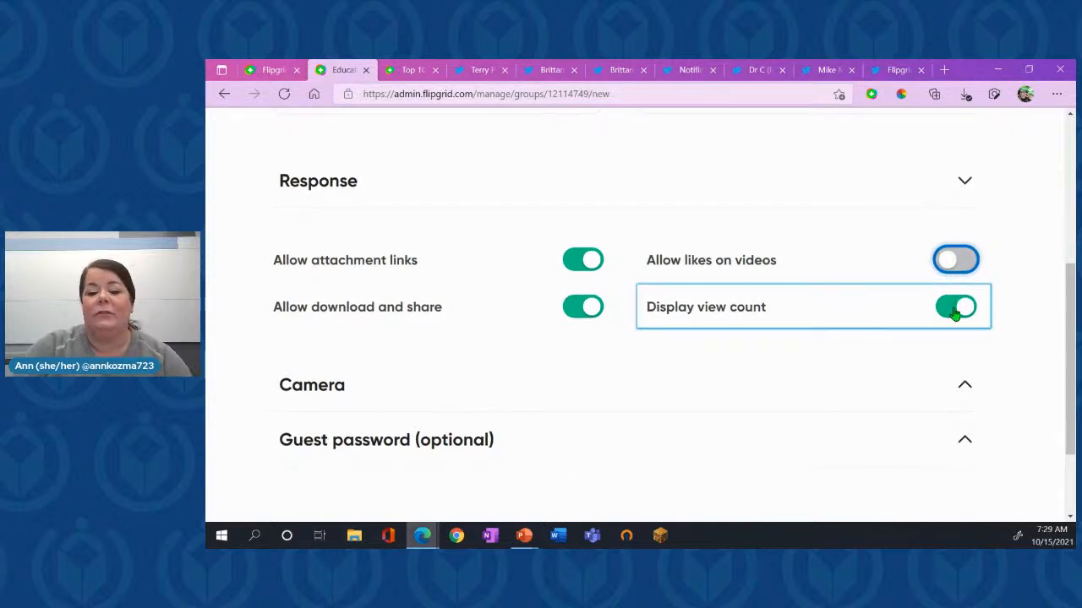
{"action": "left_click", "coordinate": [953, 311]}
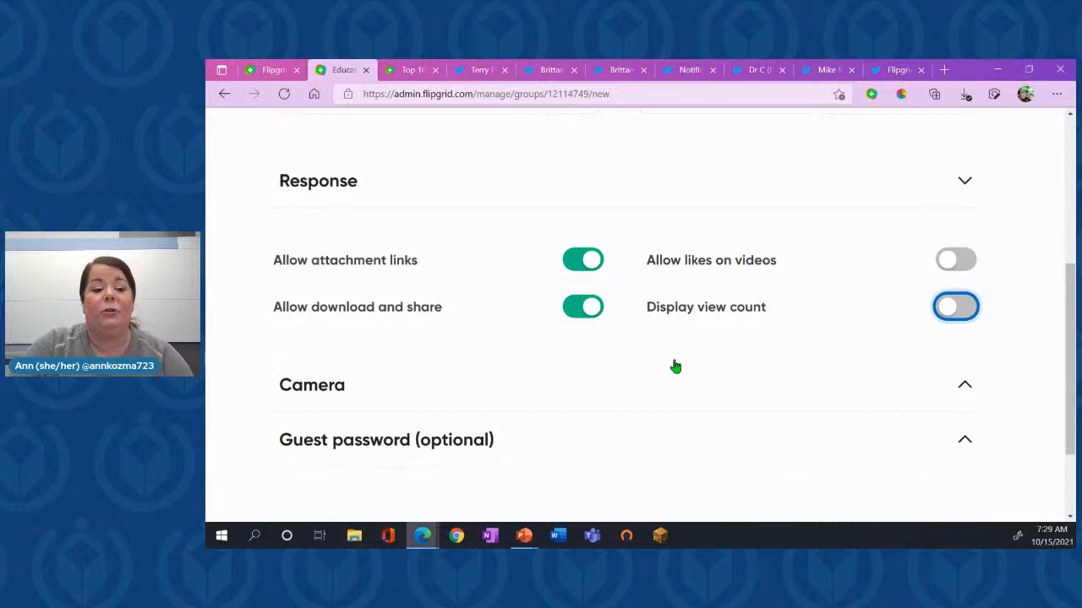
- Expand the Camera settings and switch the Essentials and Expressions options off and back on
{"action": "scroll", "coordinate": [674, 367], "scroll_direction": "down", "scroll_amount": 2}
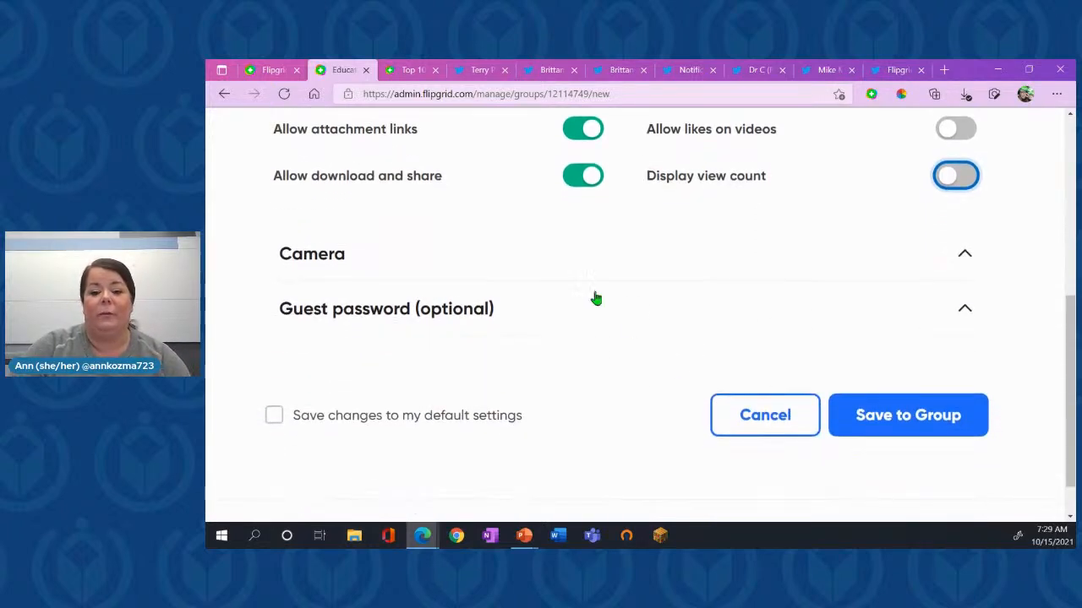
{"action": "left_click", "coordinate": [571, 263]}
{"action": "scroll", "coordinate": [570, 262], "scroll_direction": "down", "scroll_amount": 2}
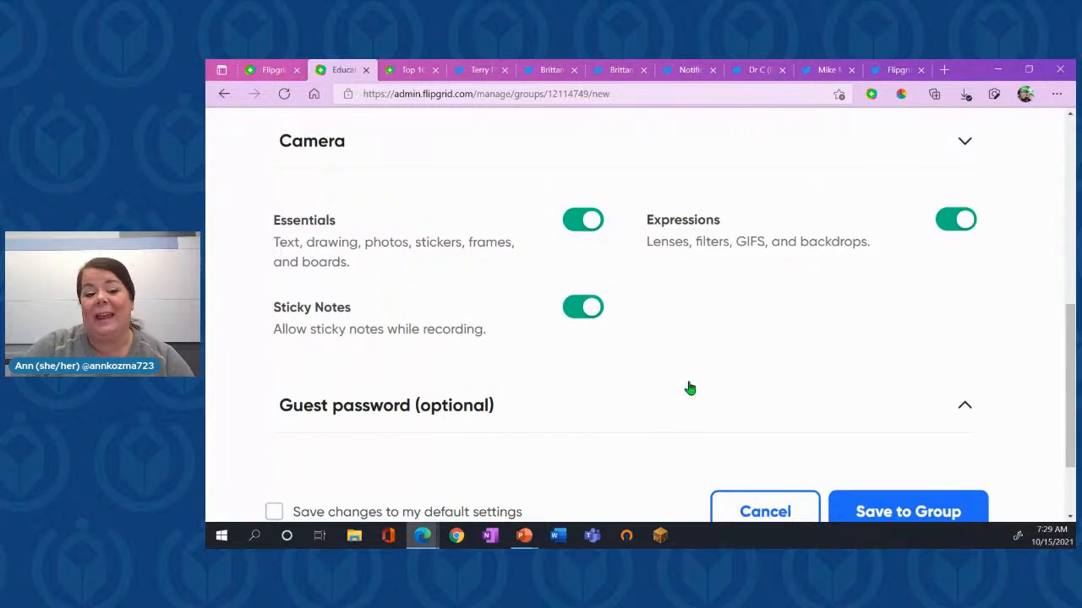
{"action": "left_click", "coordinate": [585, 249]}
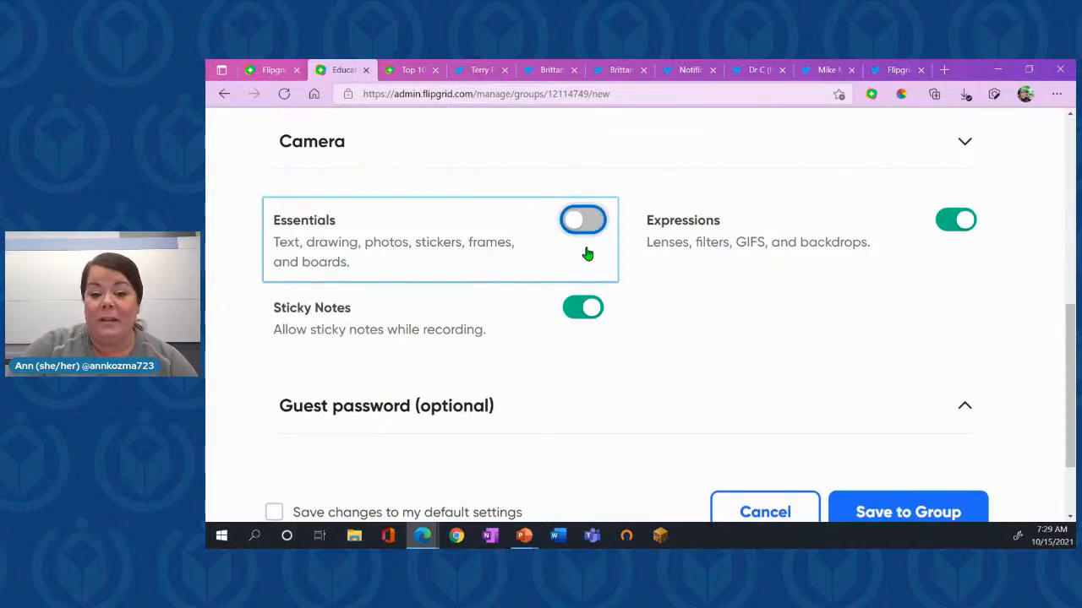
{"action": "left_click", "coordinate": [587, 254]}
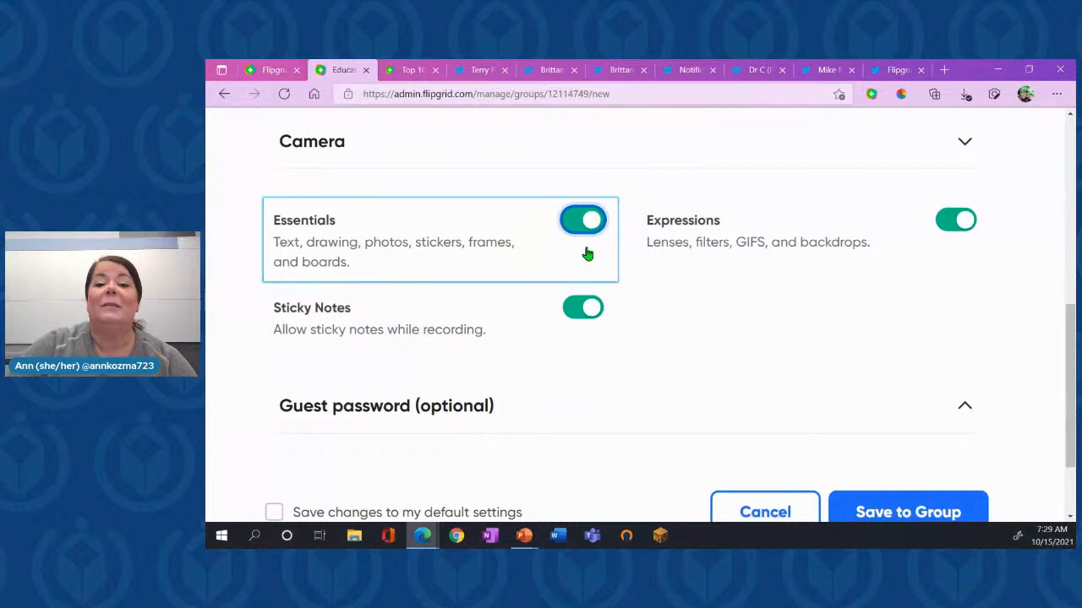
{"action": "right_click", "coordinate": [935, 254]}
{"action": "left_click", "coordinate": [961, 245]}
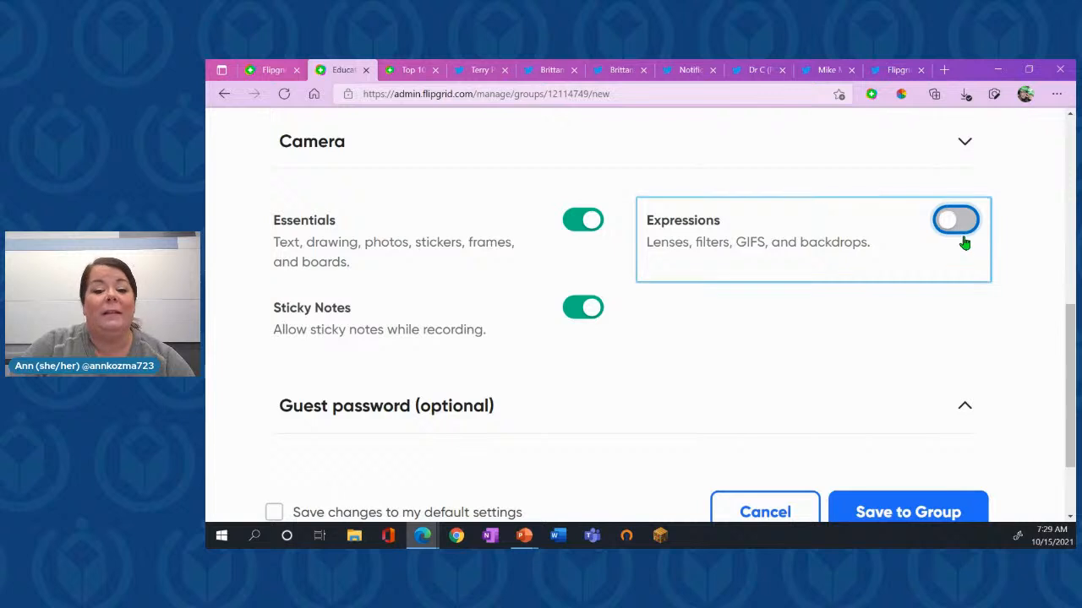
{"action": "left_click", "coordinate": [965, 243]}
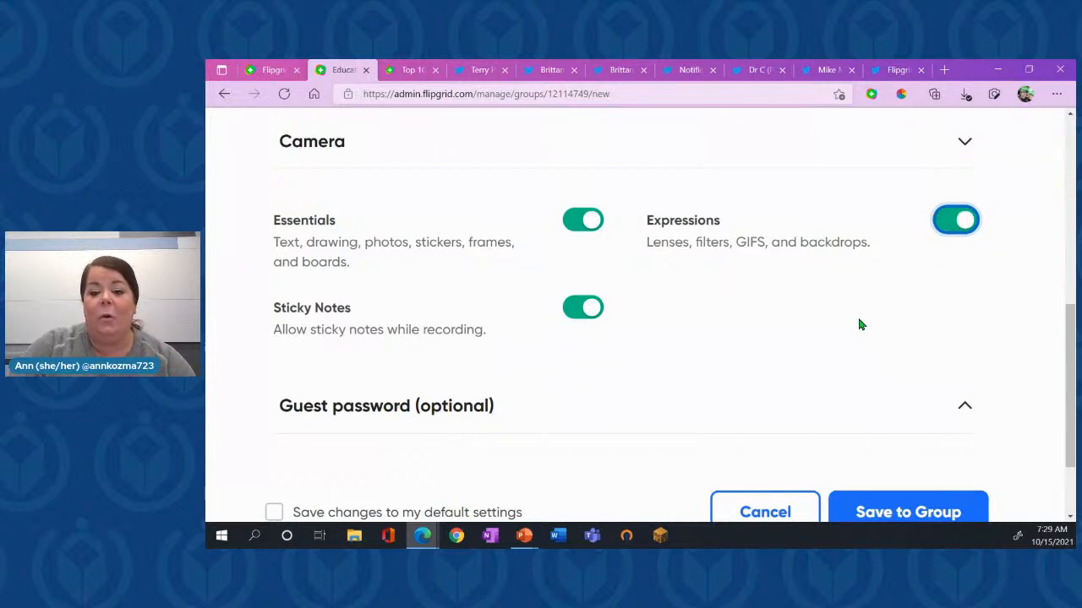
- Expand the guest password settings and switch the optional guest password on and back off
{"action": "scroll", "coordinate": [858, 322], "scroll_direction": "down", "scroll_amount": 1}
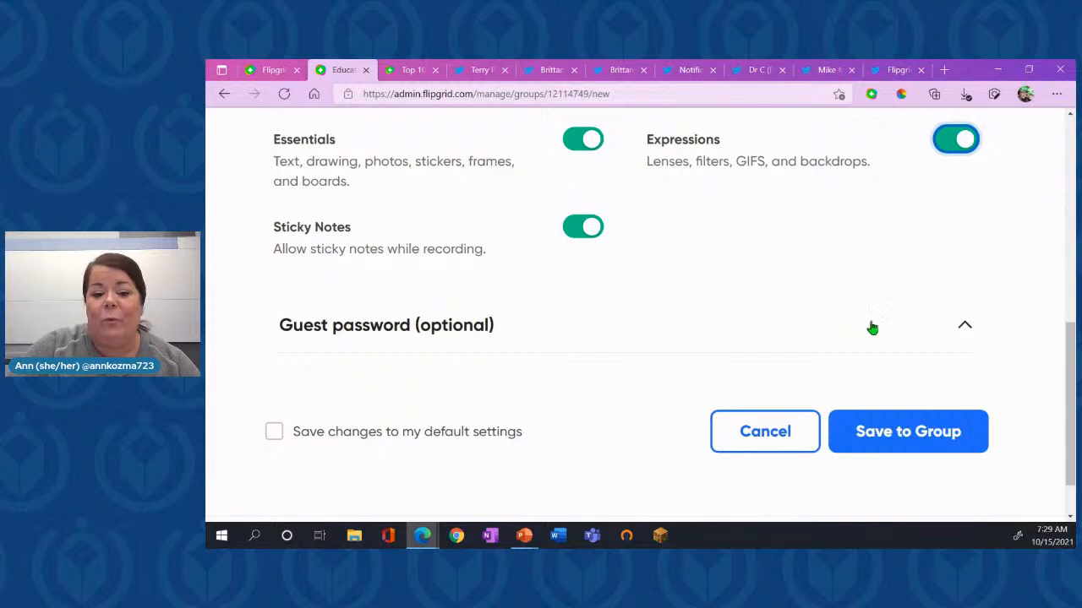
{"action": "left_click", "coordinate": [919, 342]}
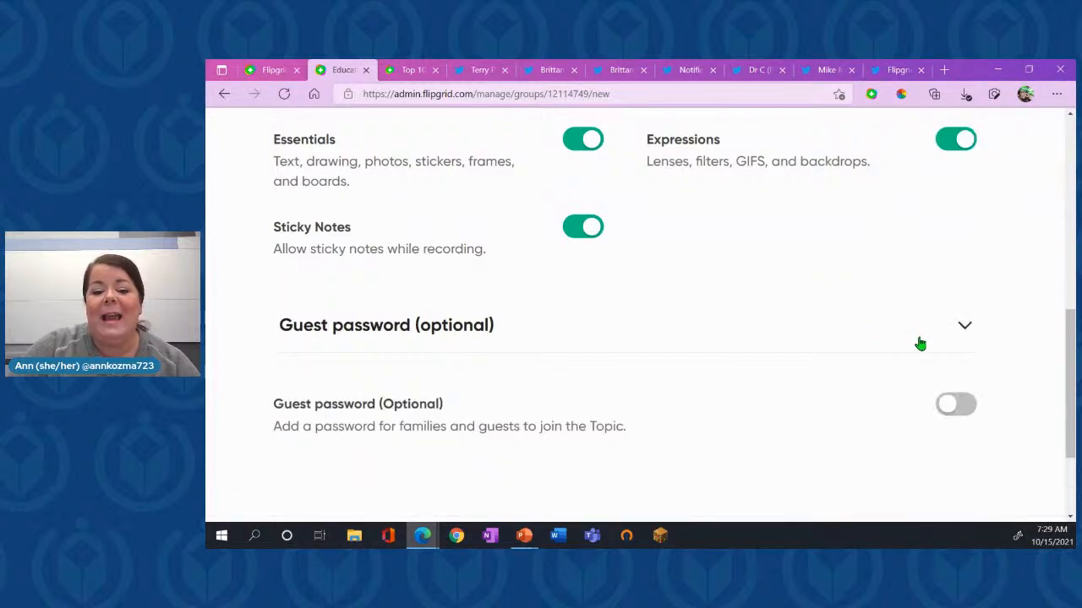
{"action": "scroll", "coordinate": [919, 343], "scroll_direction": "down", "scroll_amount": 1}
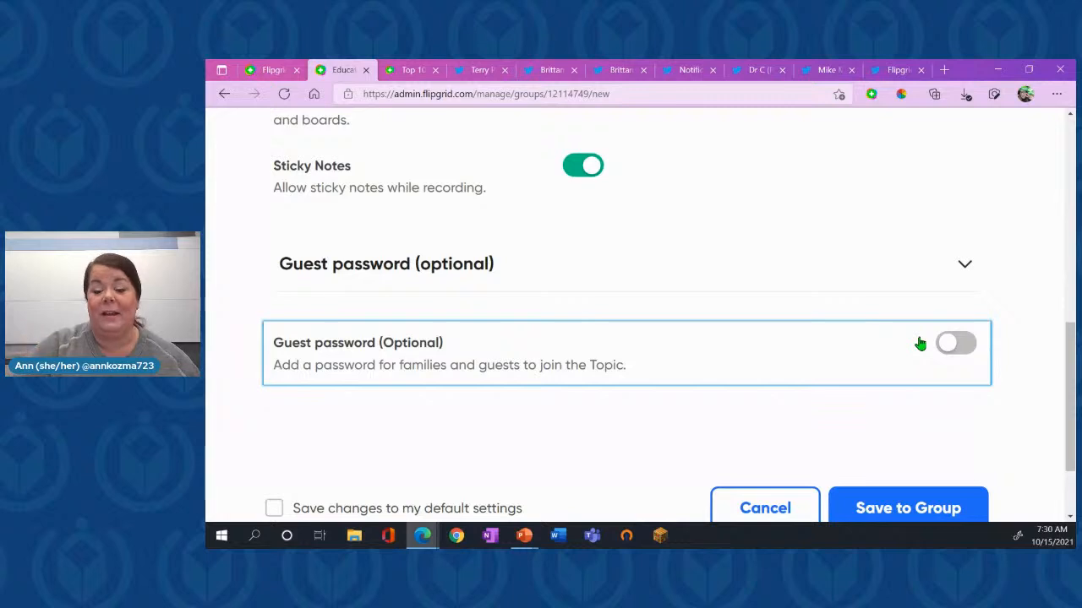
{"action": "left_click", "coordinate": [955, 345]}
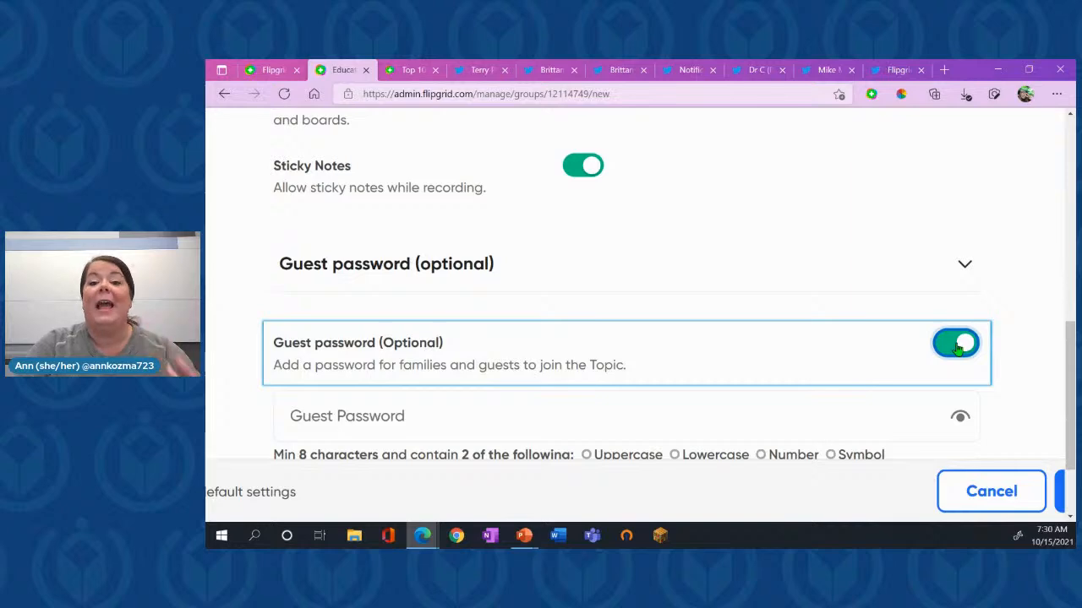
{"action": "left_click", "coordinate": [957, 347]}
- Return to the topic's details and review its title, description, media and recording time
{"action": "scroll", "coordinate": [954, 319], "scroll_direction": "up", "scroll_amount": 15}
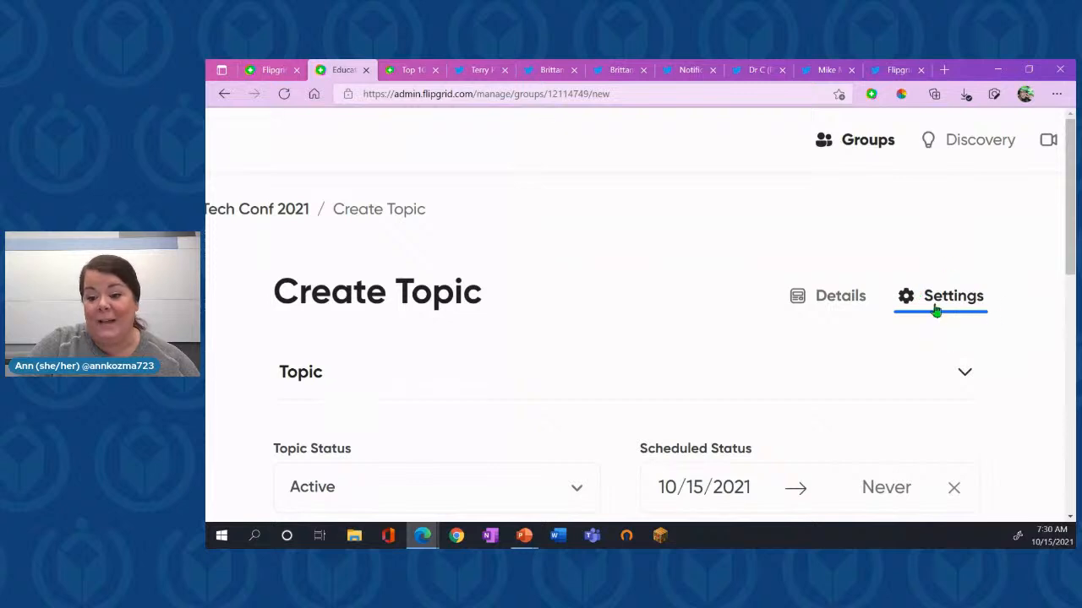
{"action": "left_click", "coordinate": [834, 303]}
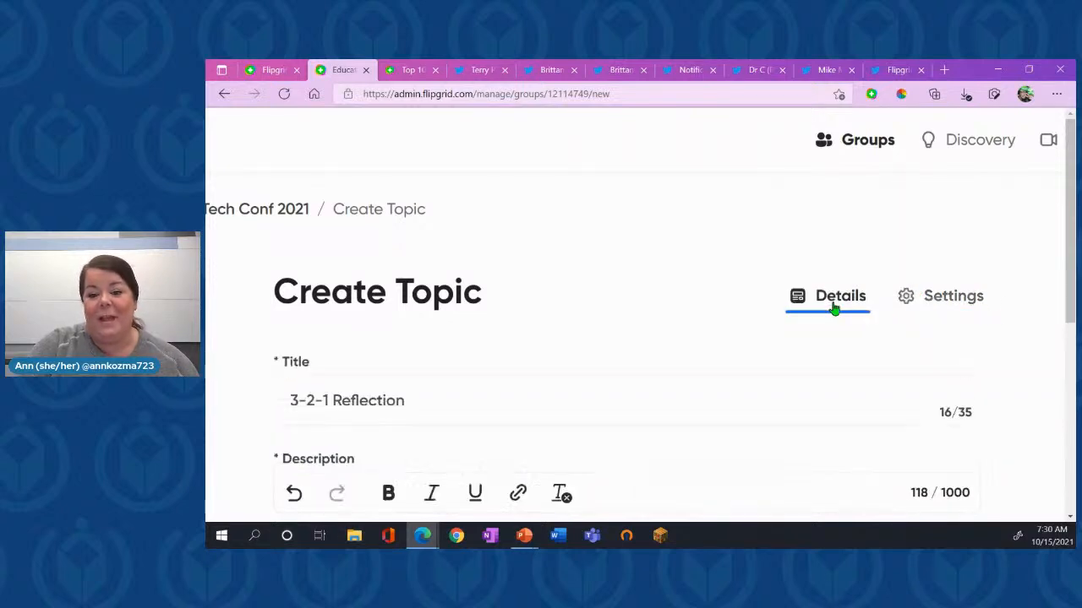
{"action": "scroll", "coordinate": [834, 309], "scroll_direction": "down", "scroll_amount": 2}
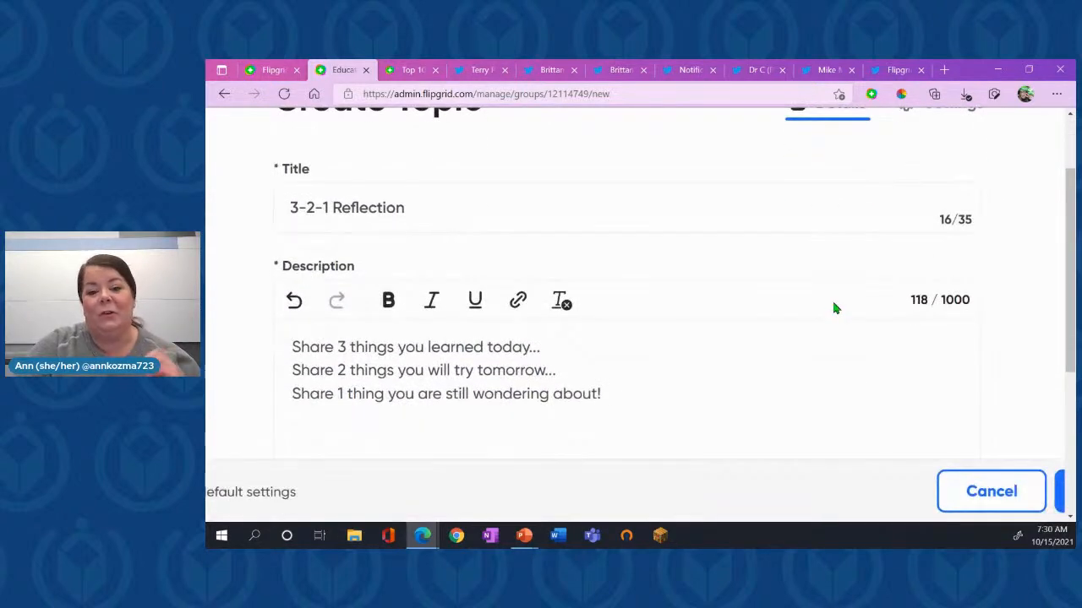
{"action": "scroll", "coordinate": [833, 306], "scroll_direction": "down", "scroll_amount": 4}
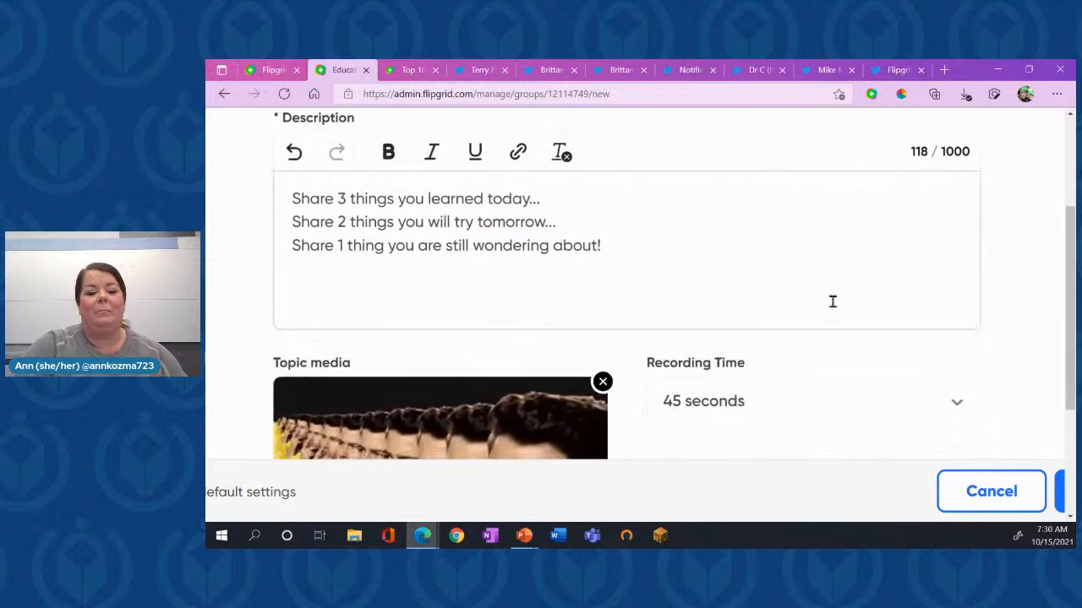
- Save the 3-2-1 Reflection topic to the group and dismiss its sharing options
{"action": "scroll", "coordinate": [833, 306], "scroll_direction": "down", "scroll_amount": 3}
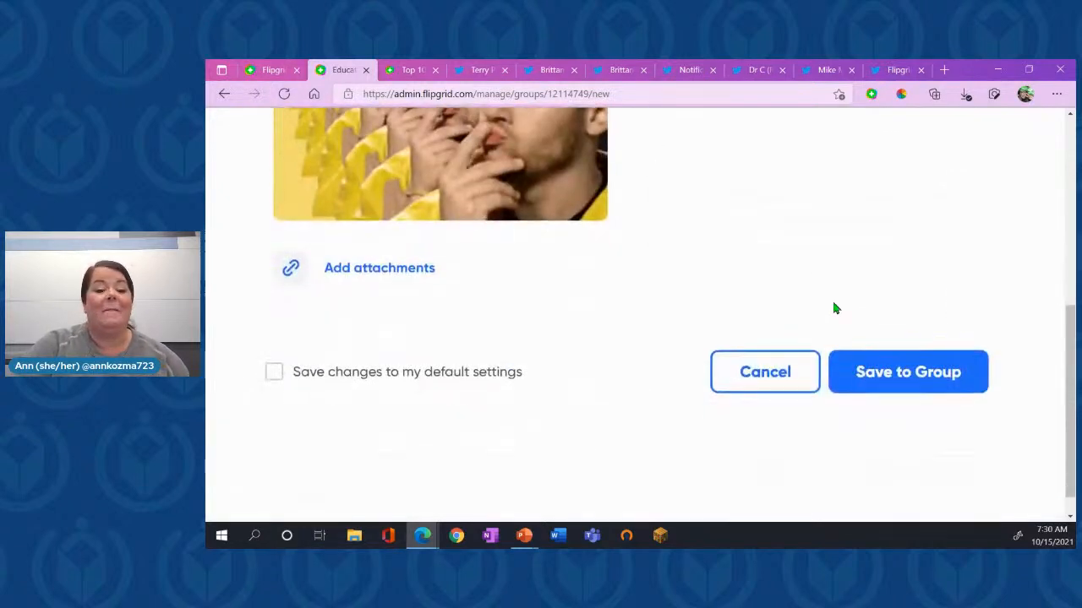
{"action": "left_click", "coordinate": [934, 372]}
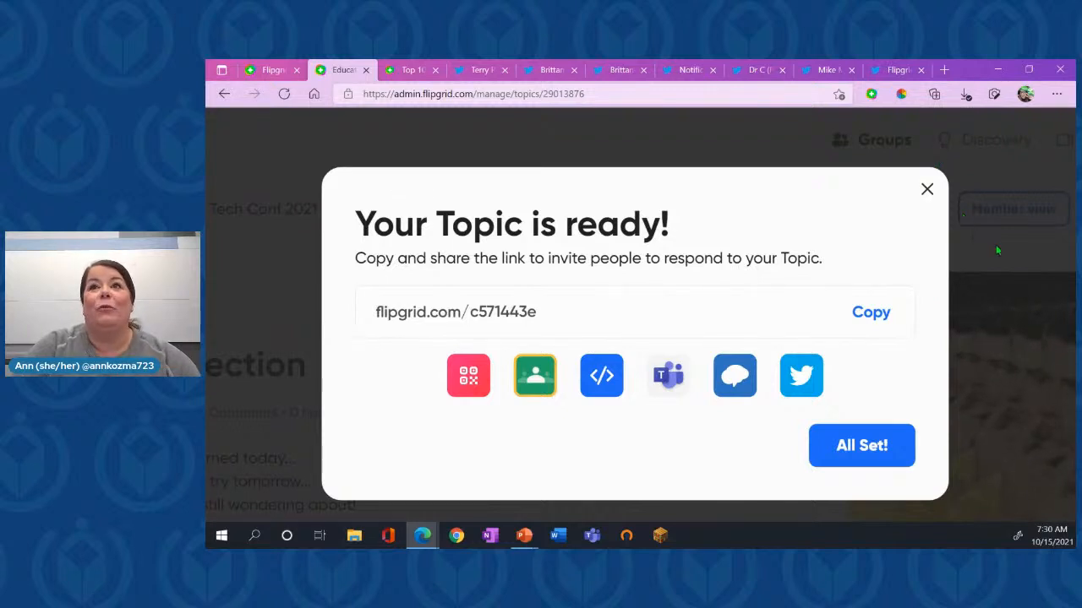
{"action": "left_click", "coordinate": [987, 278]}
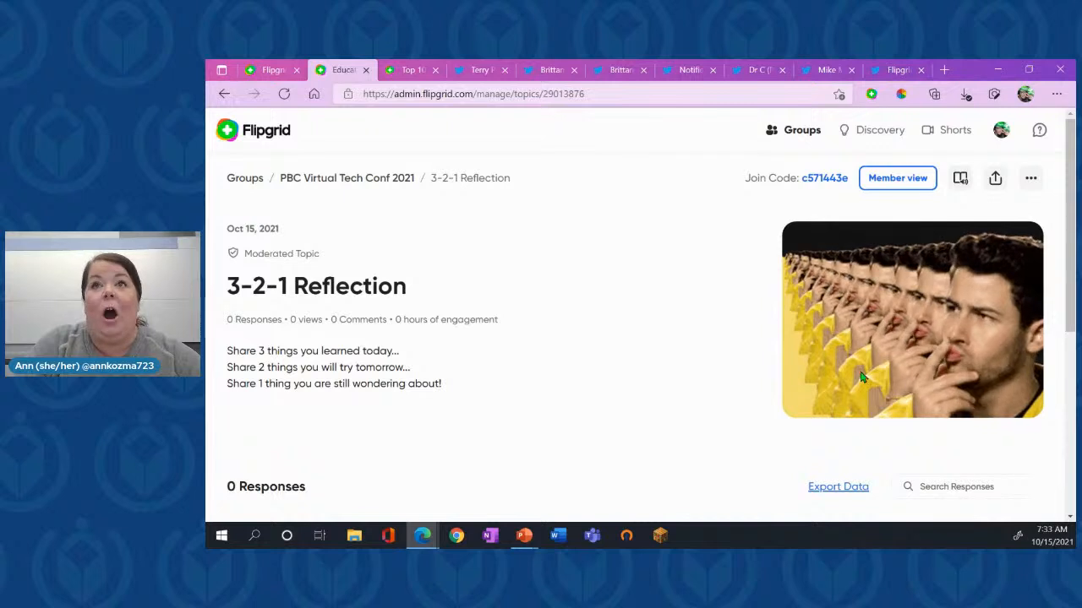
- Open the 3-2-1 Reflection topic in member view and launch Immersive Reader on its text
{"action": "left_click", "coordinate": [889, 181]}
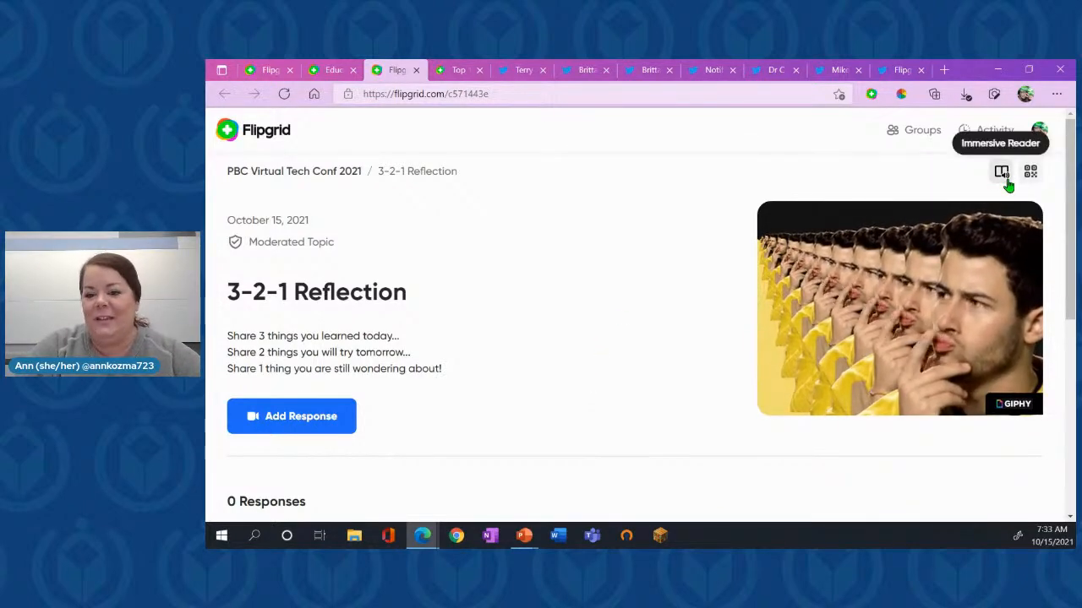
{"action": "scroll", "coordinate": [1008, 185], "scroll_direction": "up", "scroll_amount": 5}
{"action": "scroll", "coordinate": [1007, 185], "scroll_direction": "down", "scroll_amount": 5}
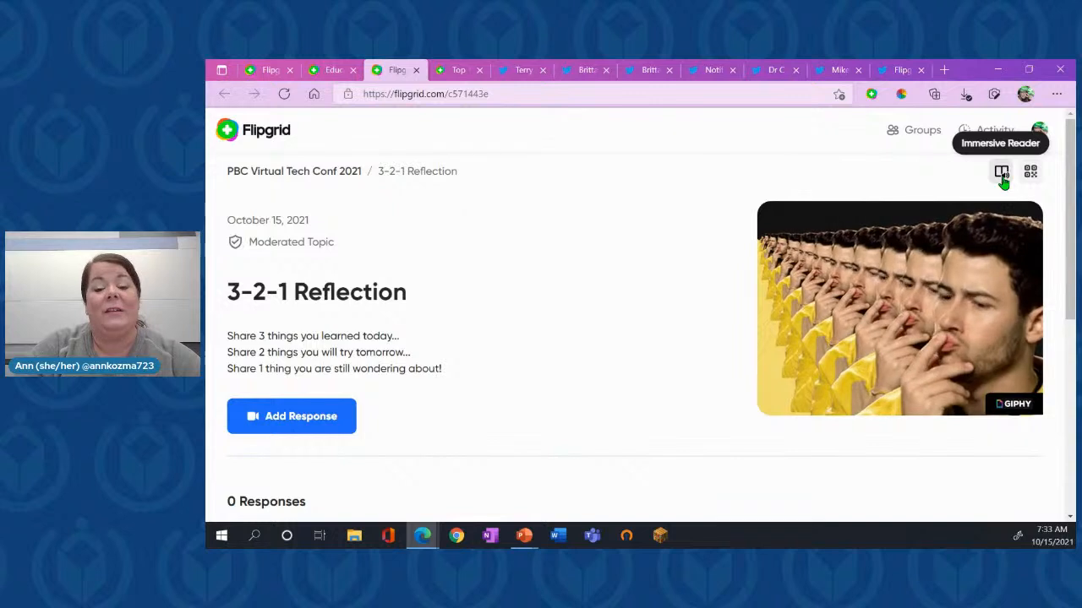
{"action": "left_click", "coordinate": [1002, 174]}
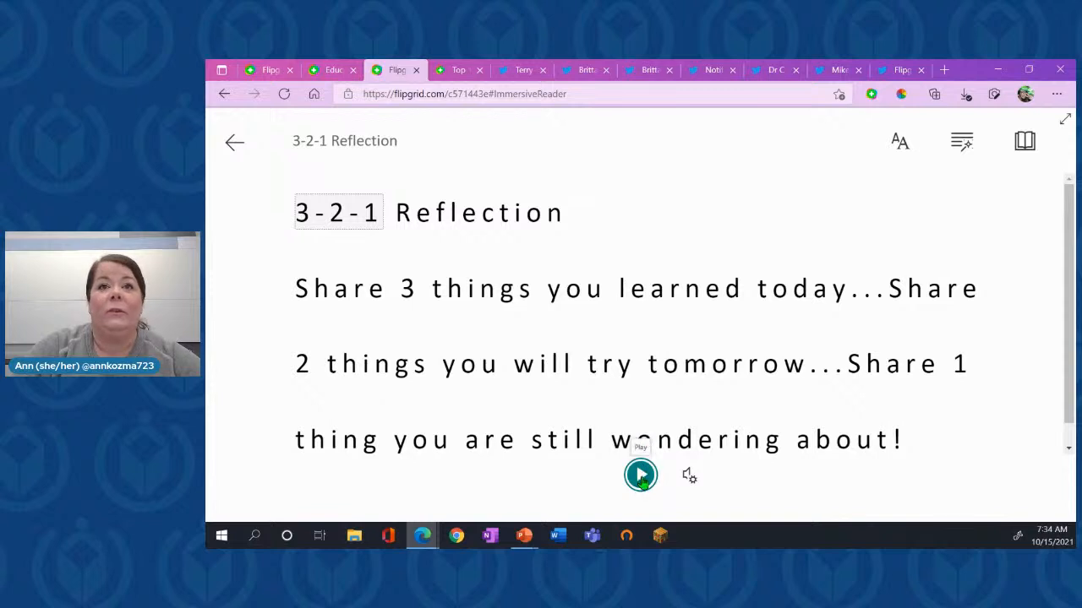
- Show the Immersive Reader voice options, then open the text preferences and set the text size to 64
{"action": "left_click", "coordinate": [689, 480]}
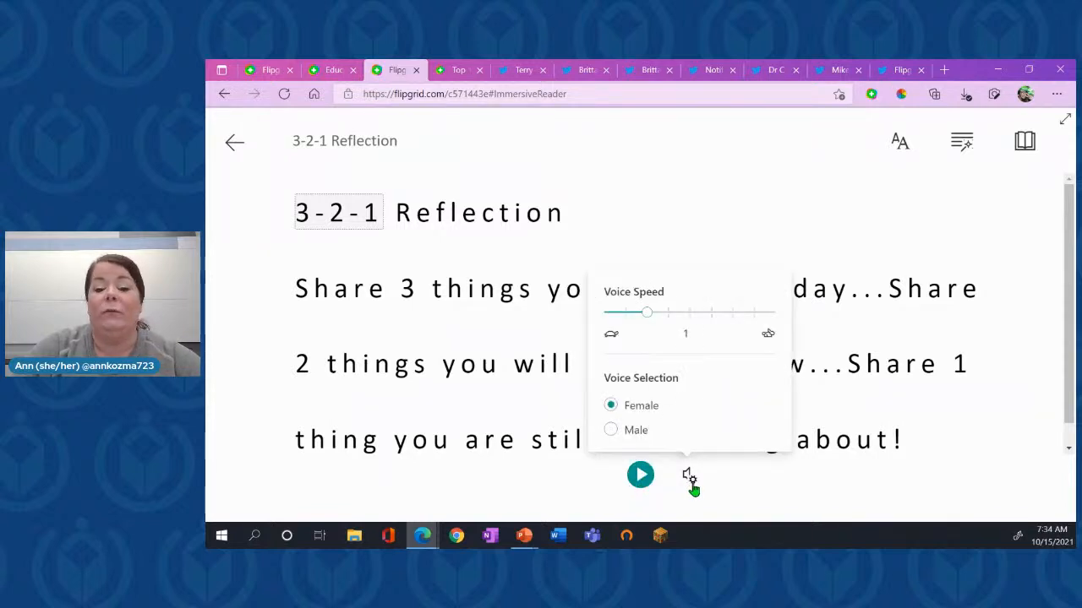
{"action": "left_click", "coordinate": [903, 152]}
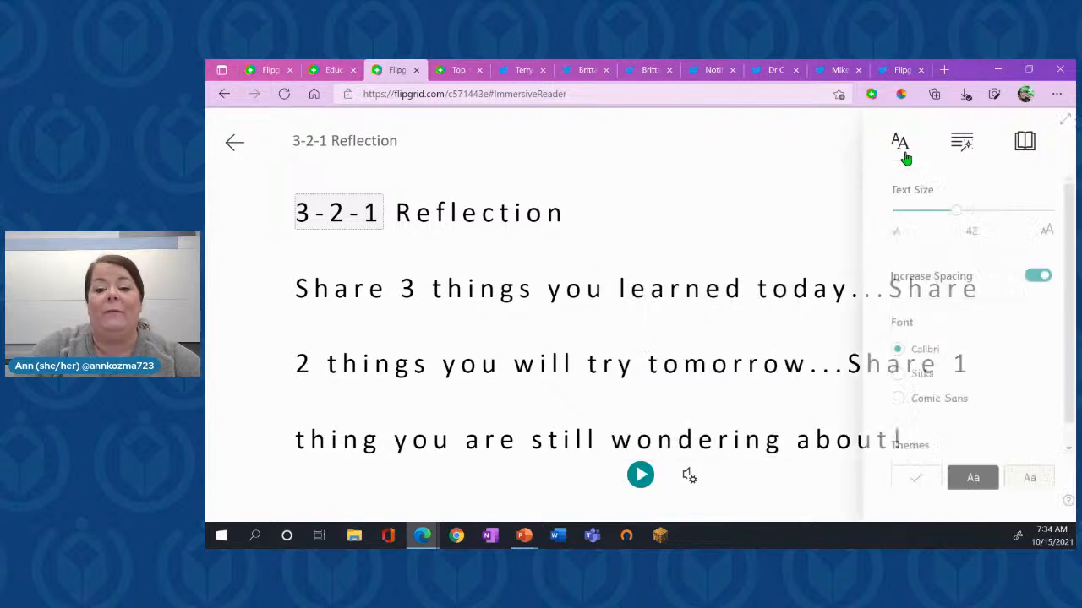
{"action": "left_click", "coordinate": [986, 221]}
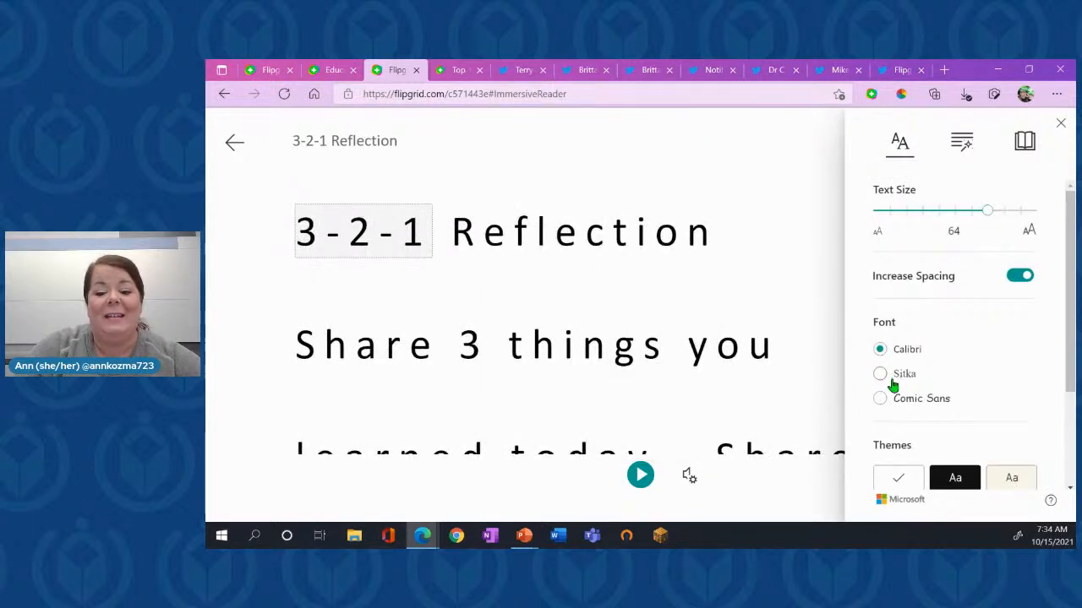